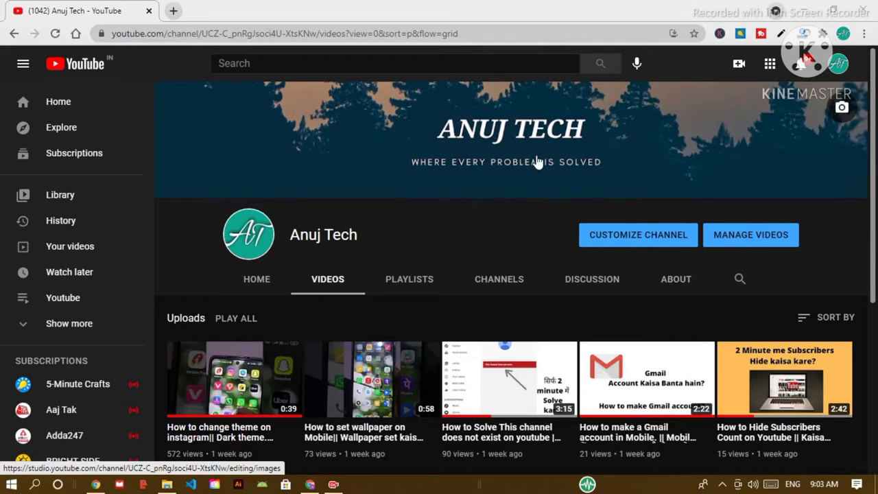
Step: Switch to the browser window with the empty YouTube channel and open the description field in its Basic info customization
left_click(309, 484)
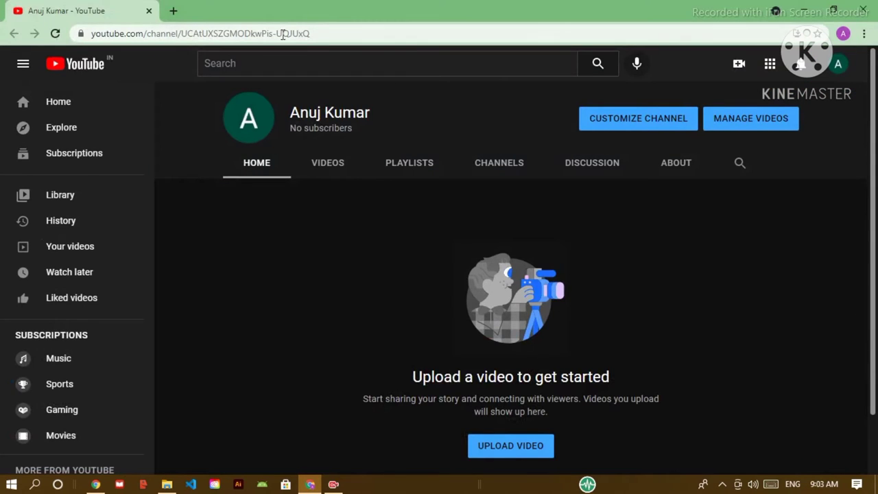
left_click(648, 120)
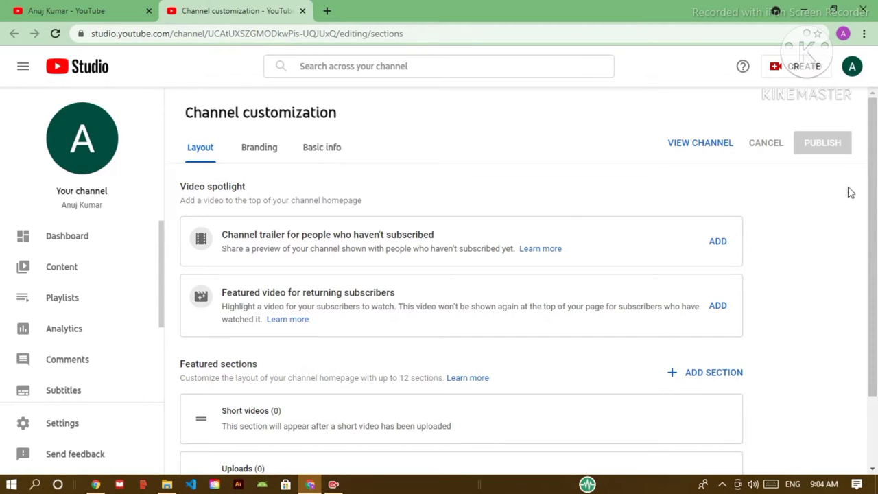
left_click(325, 154)
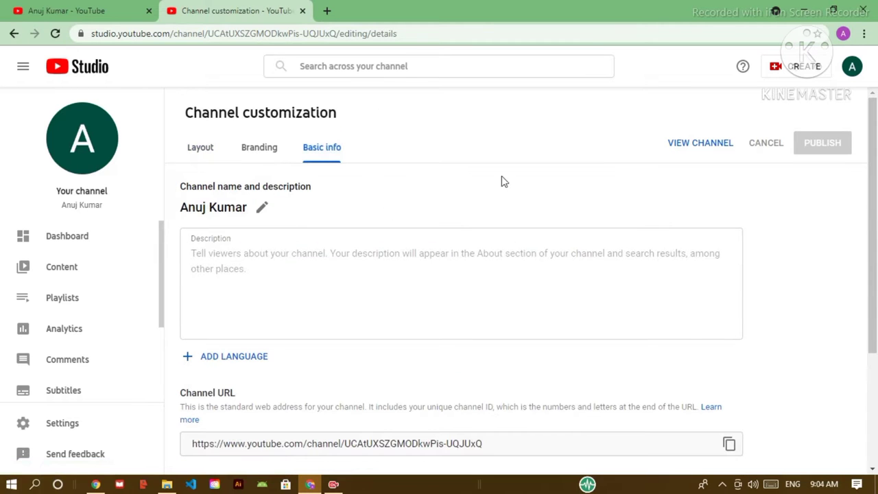
mouse_move(876, 165)
left_mouse_down()
mouse_move(877, 204)
mouse_move(876, 165)
left_mouse_up()
left_click(205, 252)
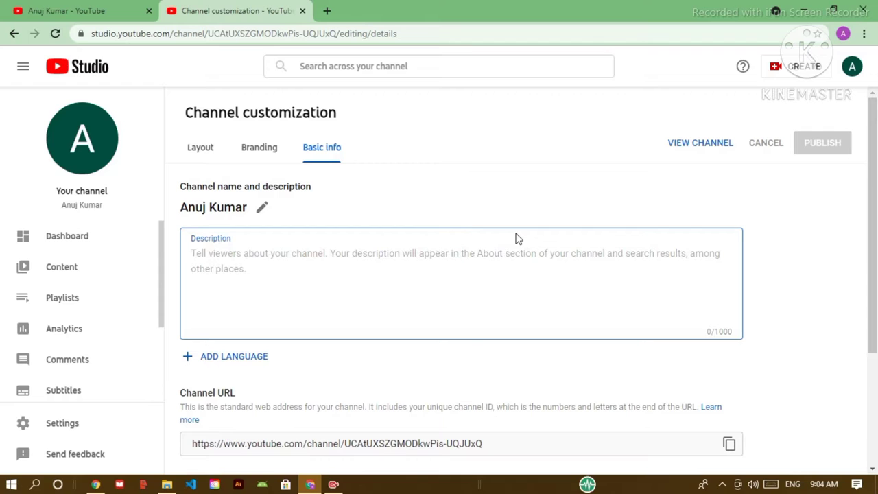
Step: Add a new channel link with the title Instagram
left_click_drag(875, 264, 877, 285)
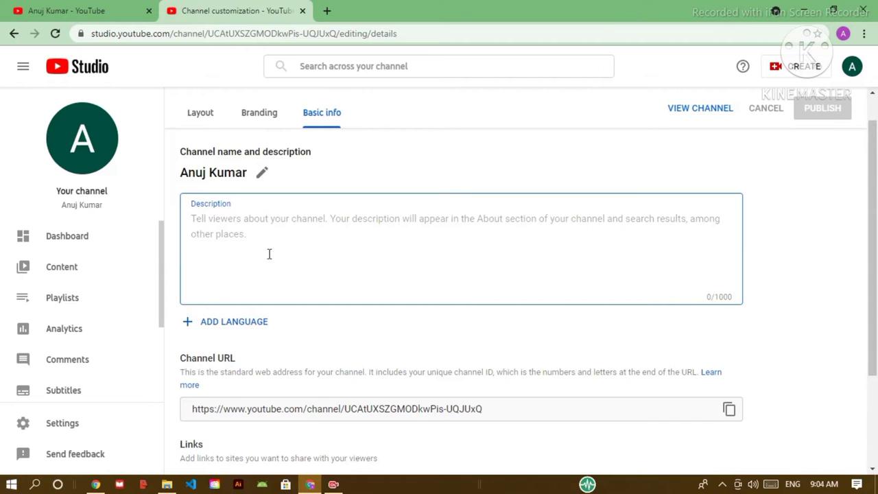
left_click_drag(876, 240, 876, 332)
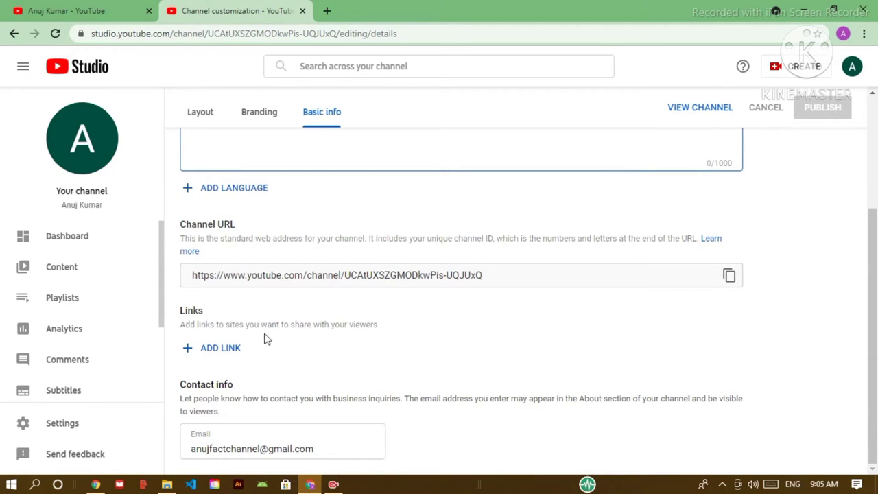
left_click(217, 350)
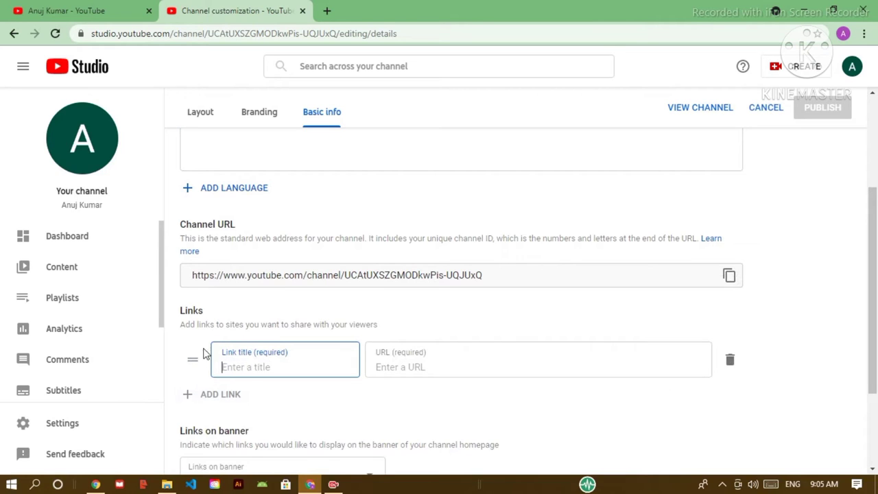
left_click(388, 367)
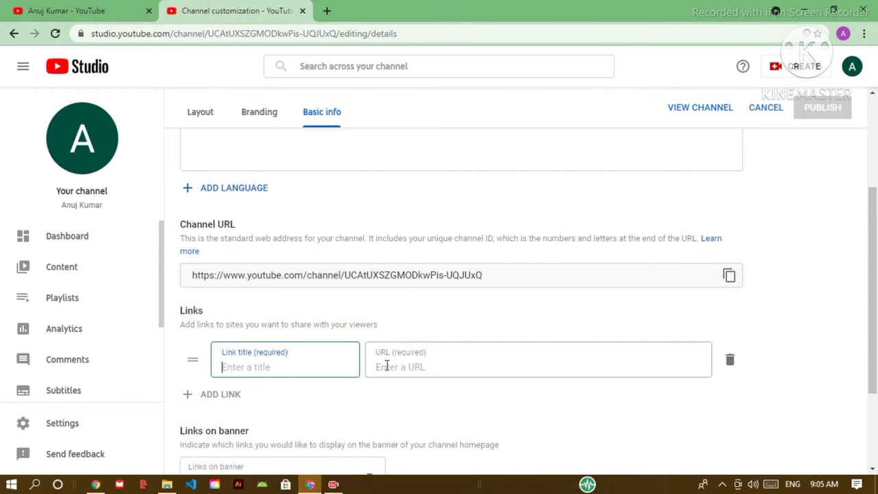
left_click(245, 364)
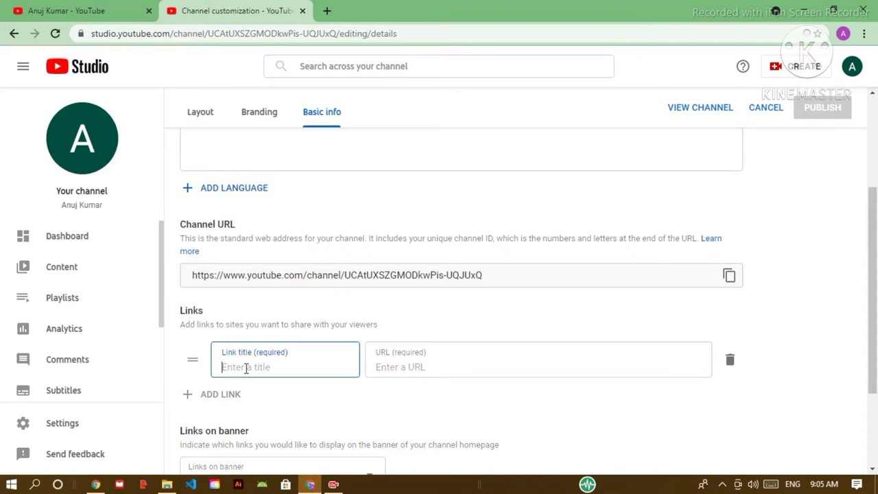
type("INSTAGR")
key("BackSpace")
key("BackSpace")
key("BackSpace")
key("BackSpace")
key("BackSpace")
key("BackSpace")
key("BackSpace")
key("BackSpace")
key("BackSpace")
type("I")
left_click(427, 362)
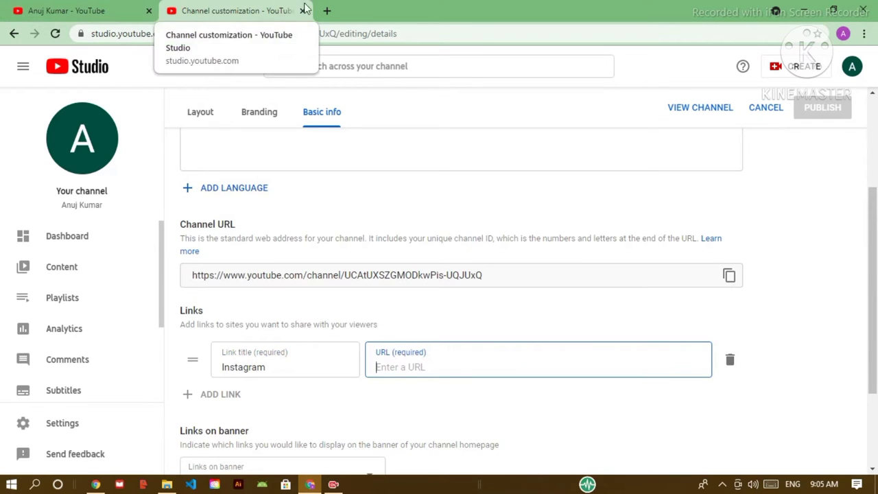
Step: Search for instagram in a new browser tab, then open the channel owner's Instagram profile and dismiss its login banner
left_click(327, 10)
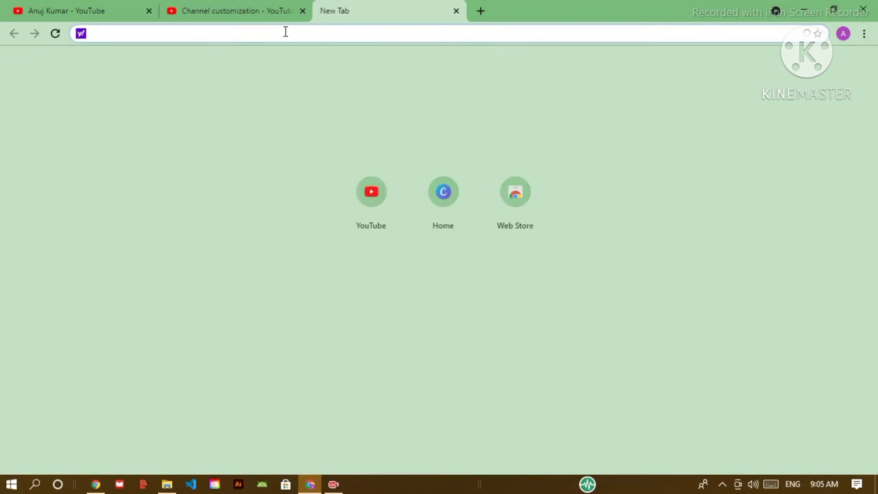
type("ins")
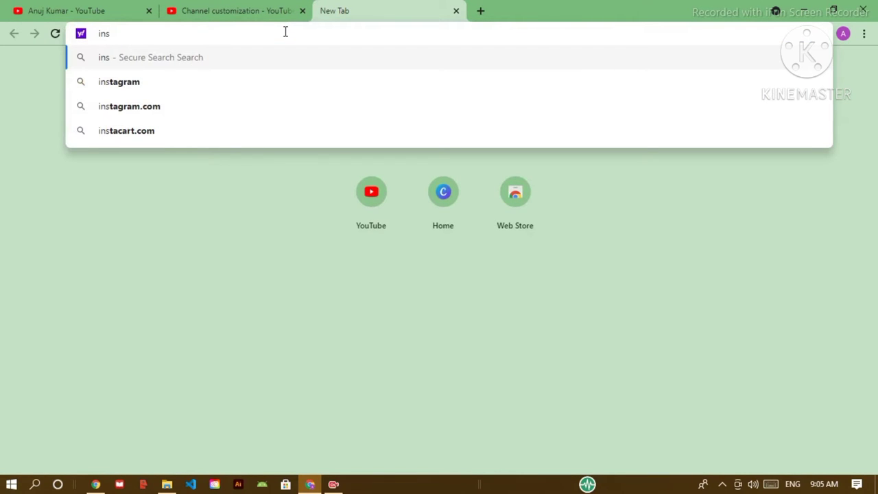
type("t")
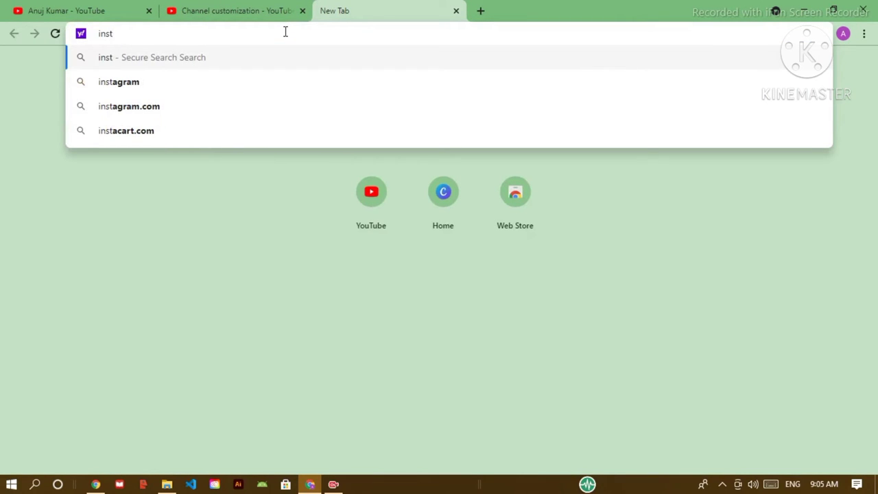
left_click(141, 89)
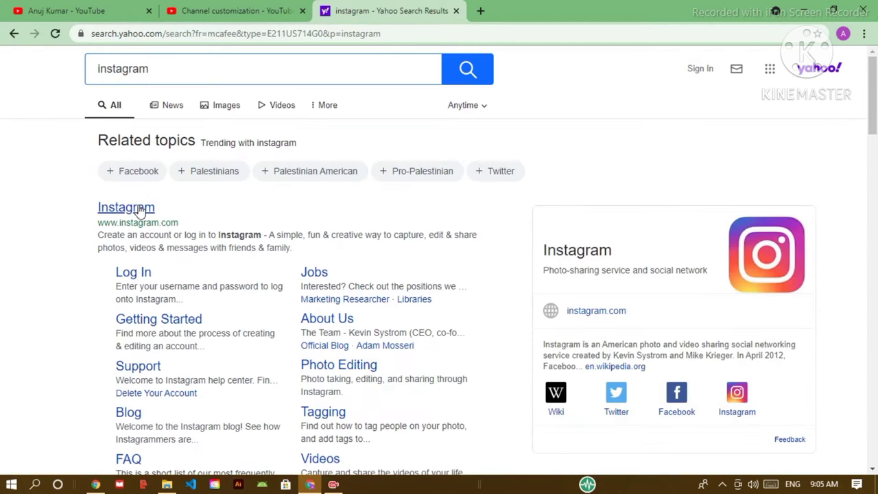
left_click(141, 207)
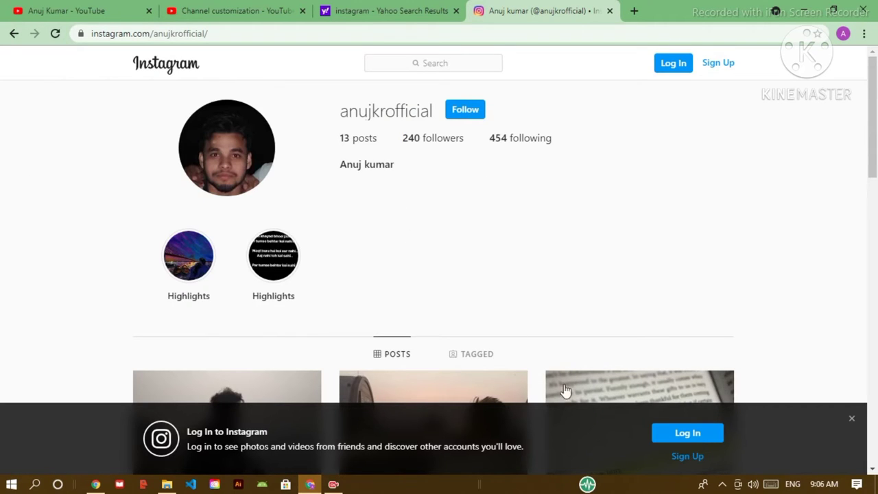
left_click(852, 418)
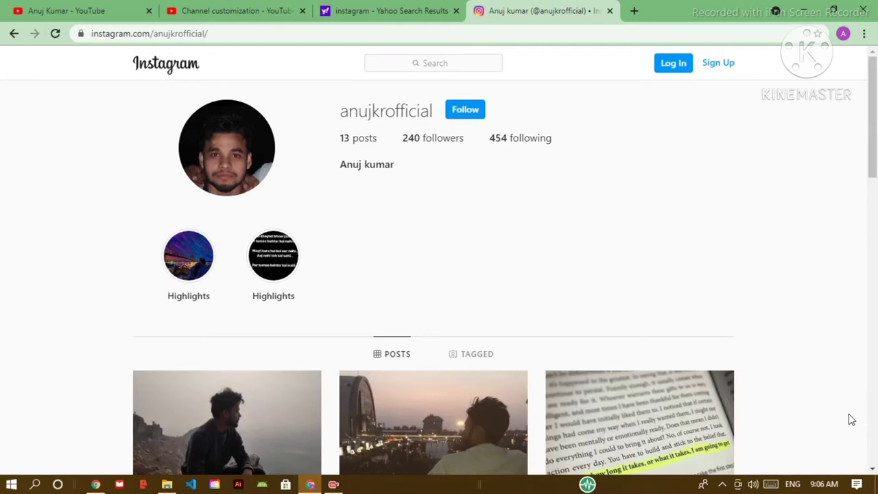
Step: Copy the Instagram profile's web address into the URL of the channel's Instagram link
left_click(248, 32)
key("ctrl+c")
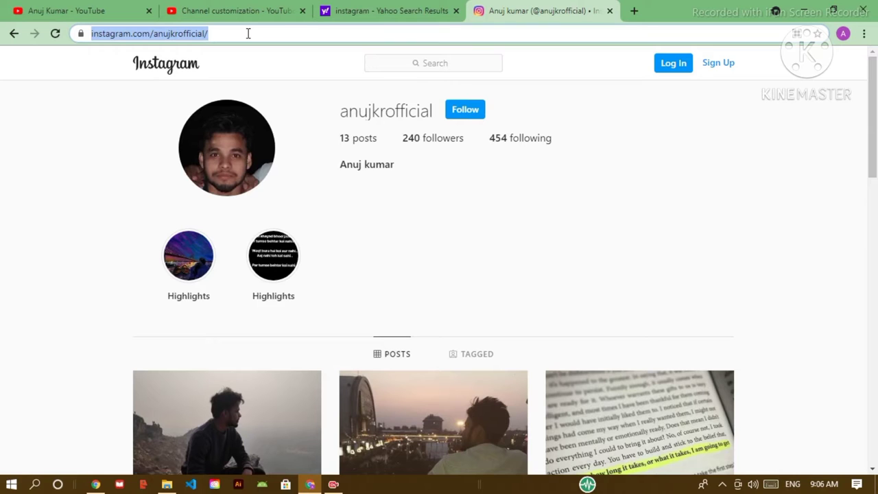
left_click(240, 10)
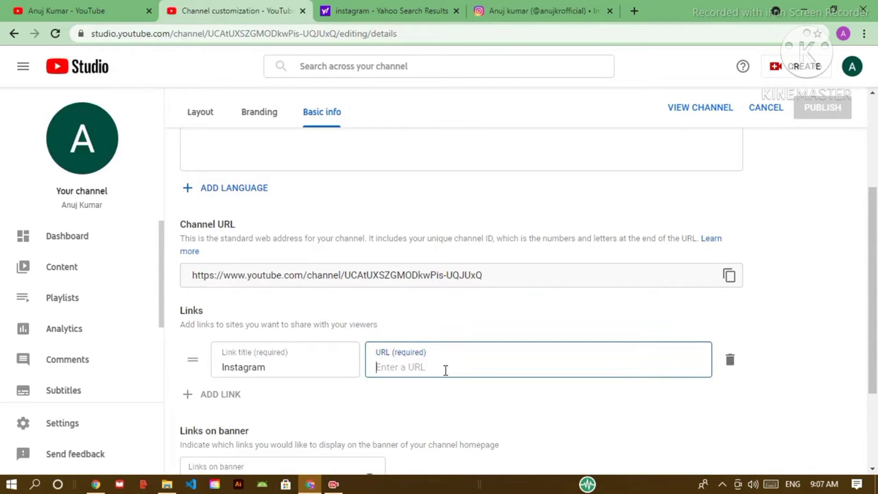
key("ctrl+v")
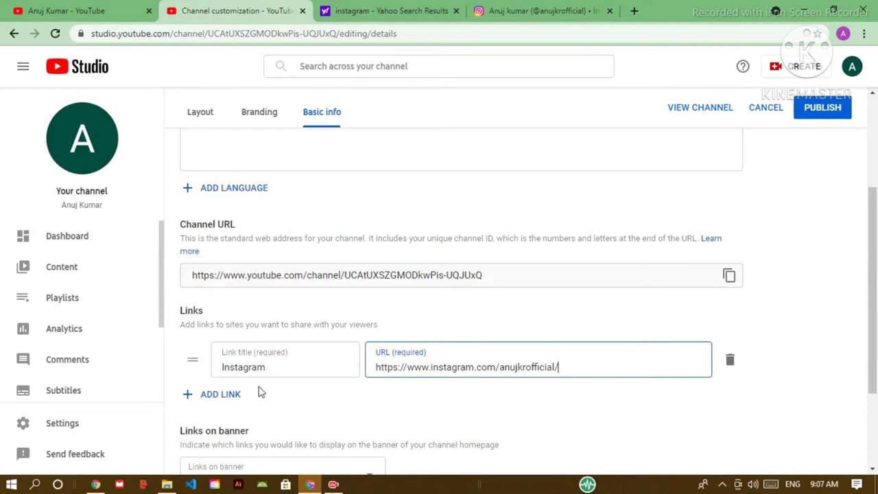
Step: Add an empty second link row below the Instagram link and review the remaining Basic info settings
left_click(201, 398)
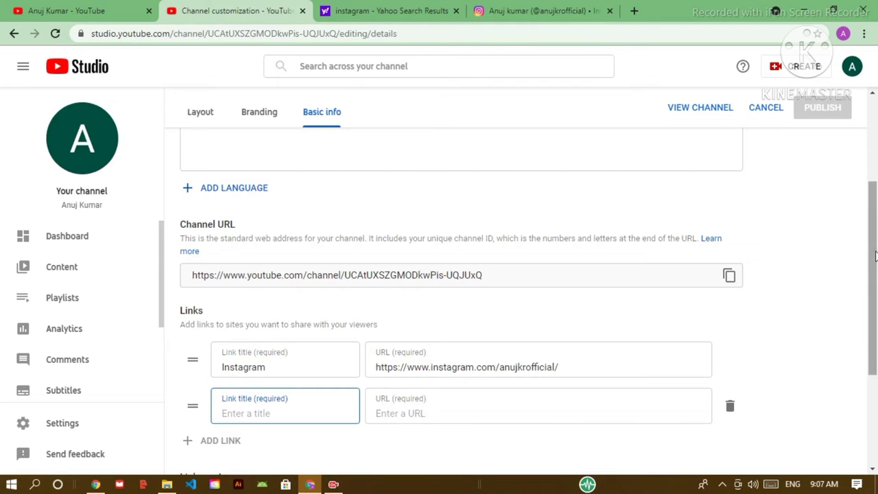
left_click_drag(877, 284, 877, 374)
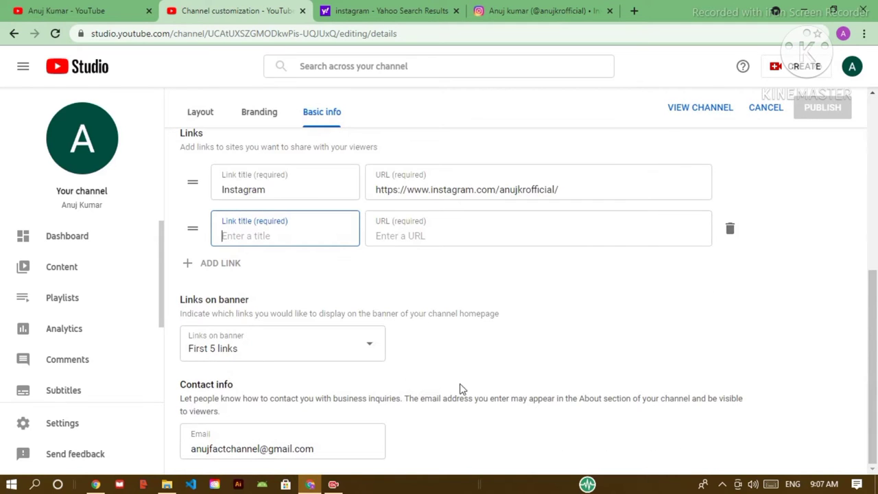
left_click_drag(874, 322, 876, 130)
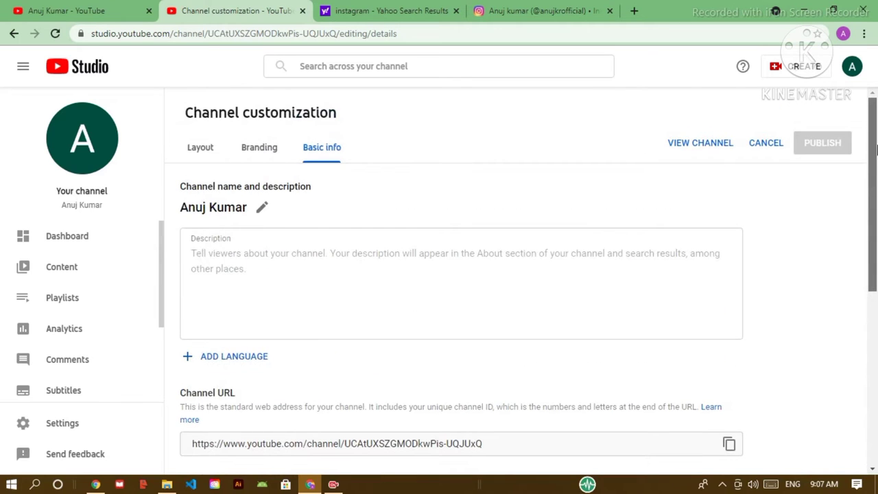
mouse_move(876, 175)
left_mouse_down()
mouse_move(876, 187)
mouse_move(877, 164)
left_mouse_up()
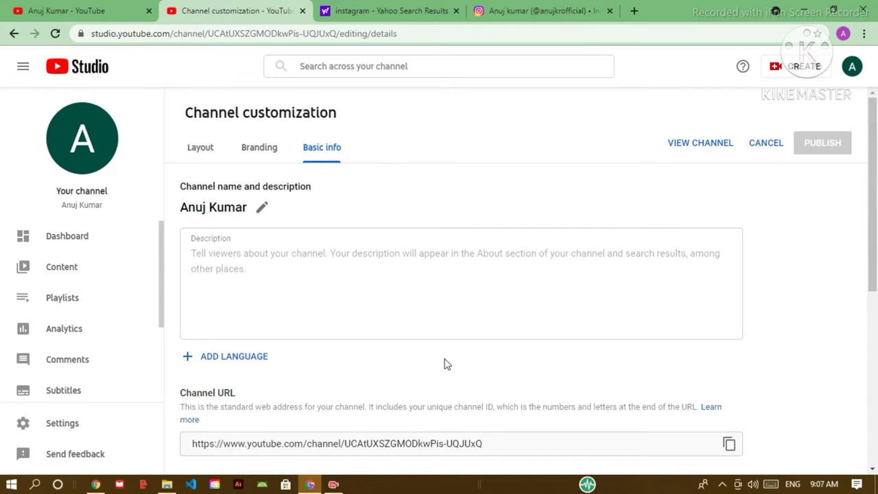
scroll(444, 364, "down", 6)
scroll(581, 320, "up", 6)
Step: Start a profile picture upload in the channel's Branding settings and browse to the Desktop folder
left_click(264, 150)
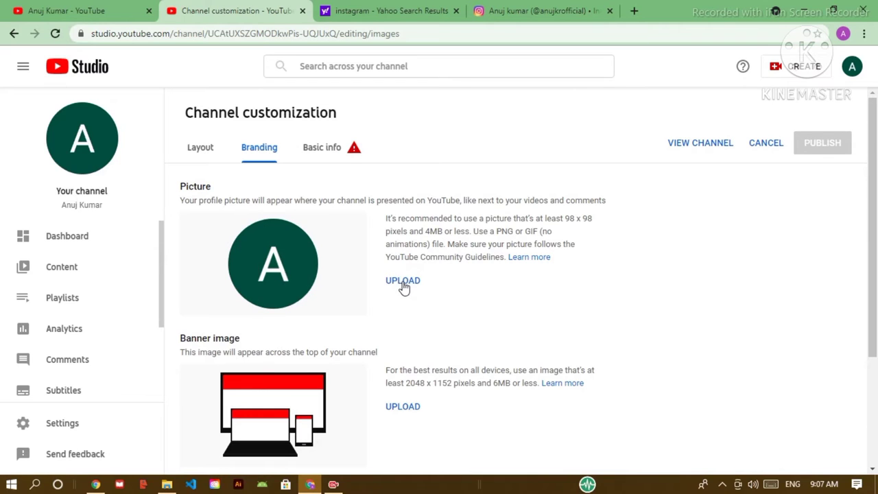
left_click(229, 239)
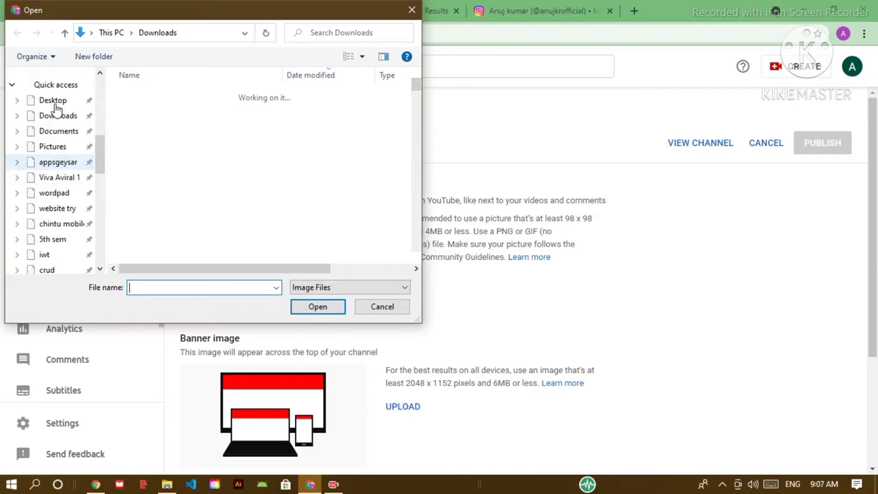
left_click(53, 105)
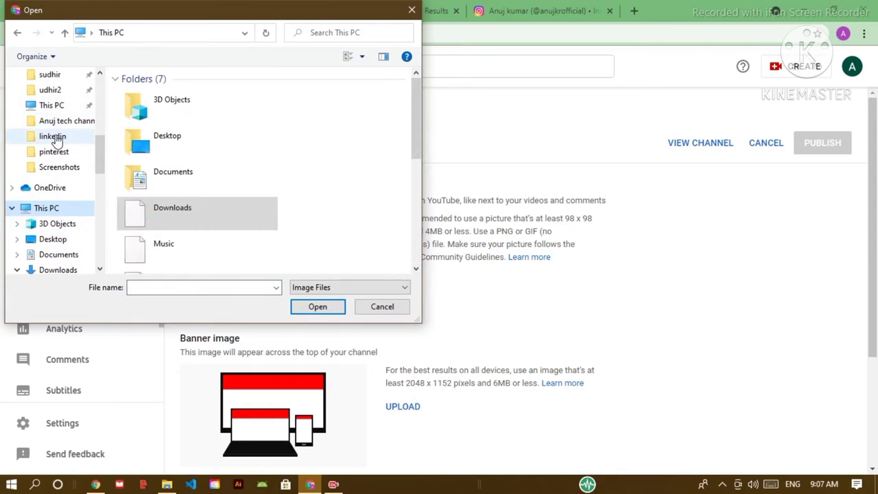
left_click(177, 219)
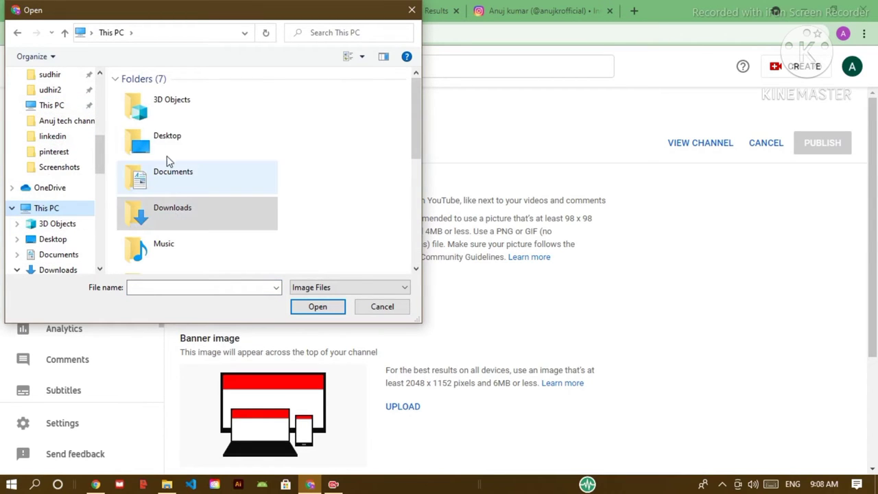
left_click(158, 149)
double_click(204, 152)
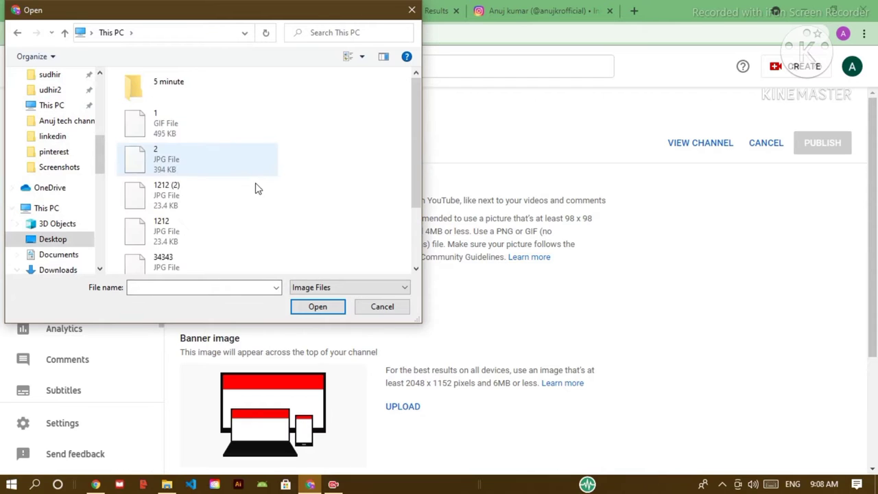
Step: Choose the portrait photo from the Desktop as the channel's profile picture and accept the suggested circular crop
scroll(261, 206, "down", 5)
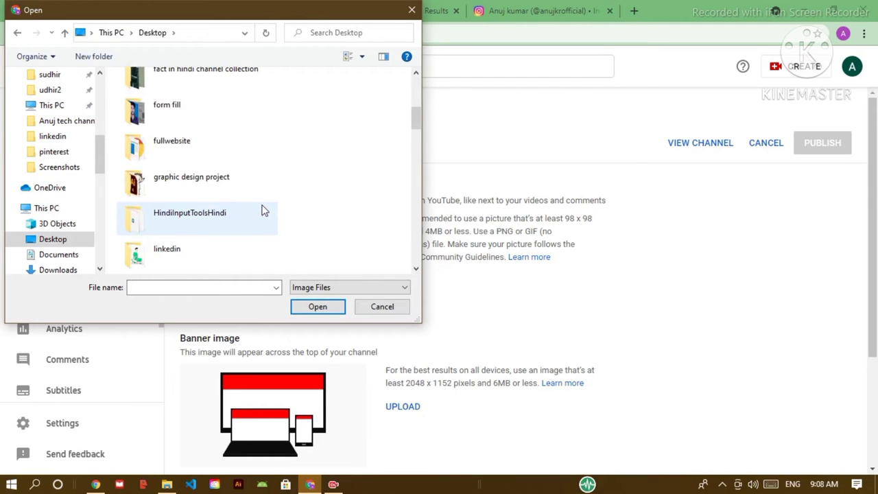
scroll(263, 210, "down", 8)
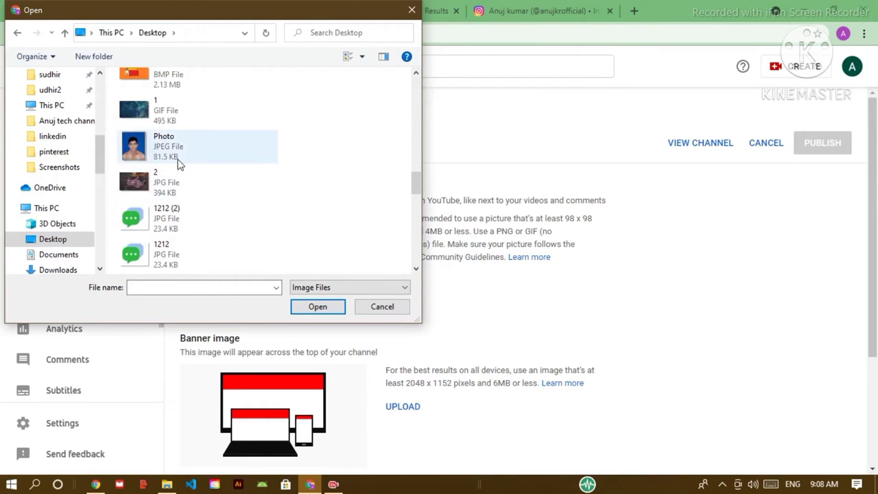
scroll(193, 154, "down", 3)
left_click(184, 144)
double_click(184, 145)
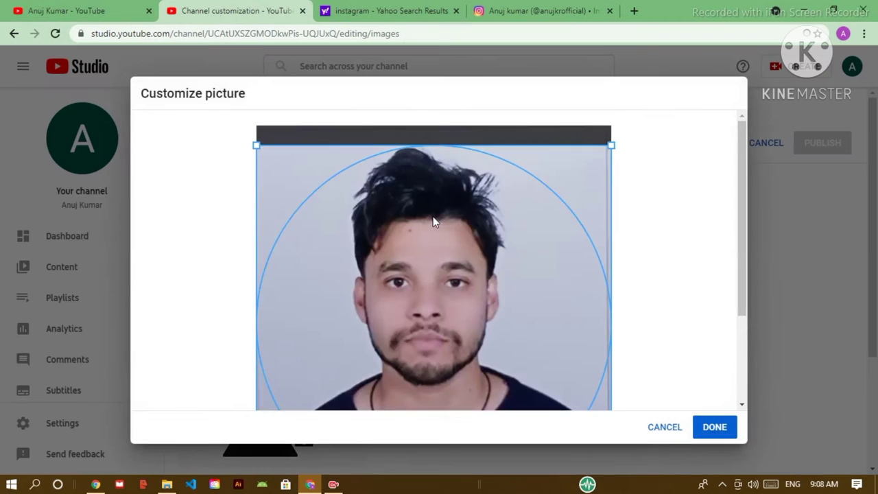
left_click(715, 427)
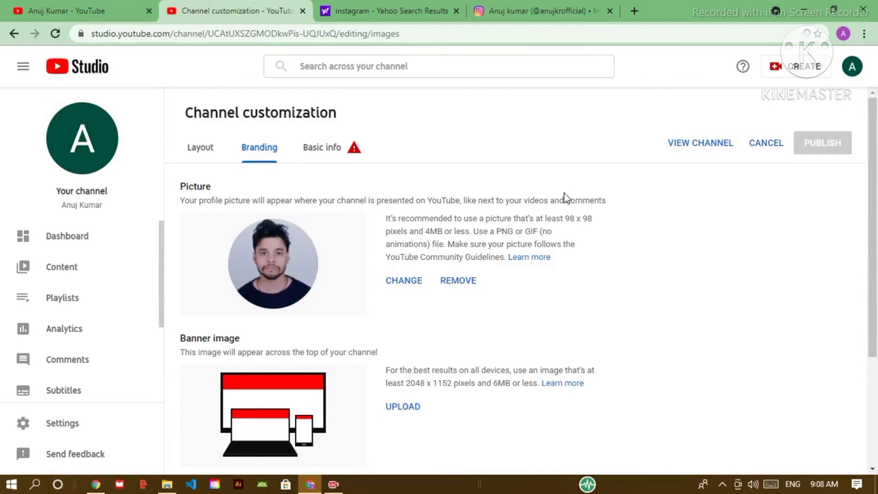
Step: Delete the empty second link row from the Basic info links
left_click(326, 155)
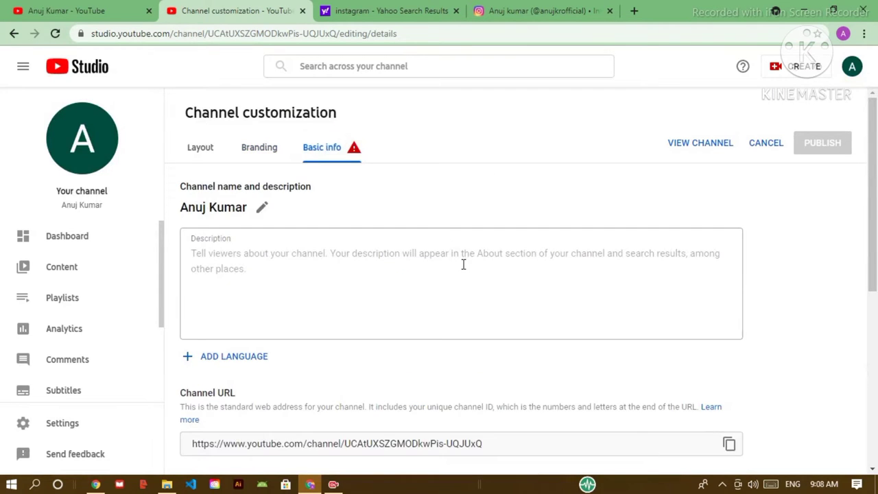
scroll(463, 264, "down", 5)
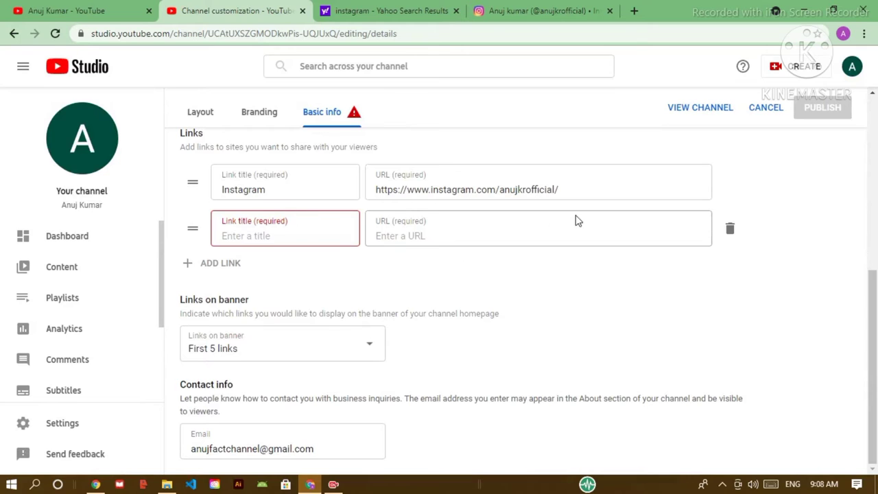
left_click(731, 229)
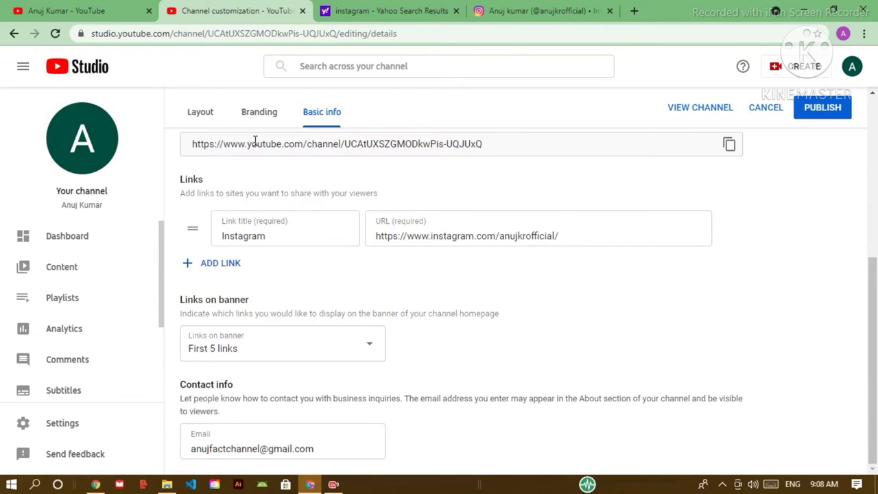
Step: Review the picture and banner options in the channel's Branding settings and open the Canva website in a new browser tab
left_click(251, 111)
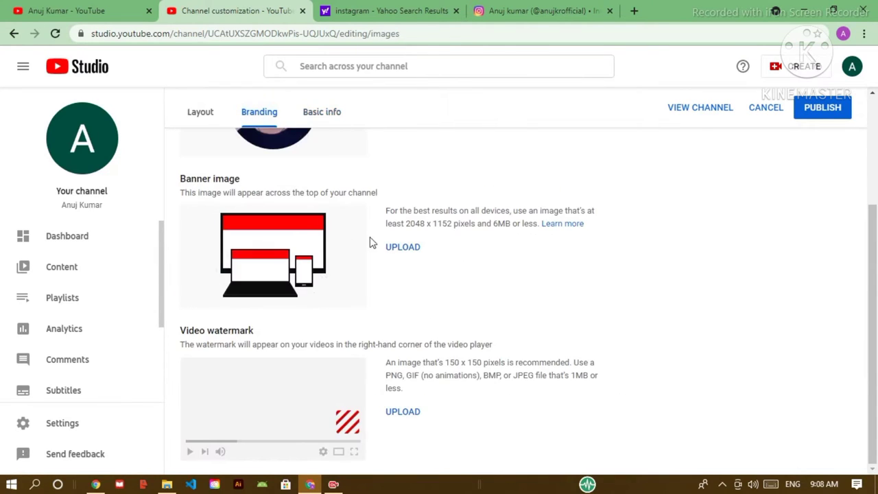
left_click_drag(874, 314, 872, 229)
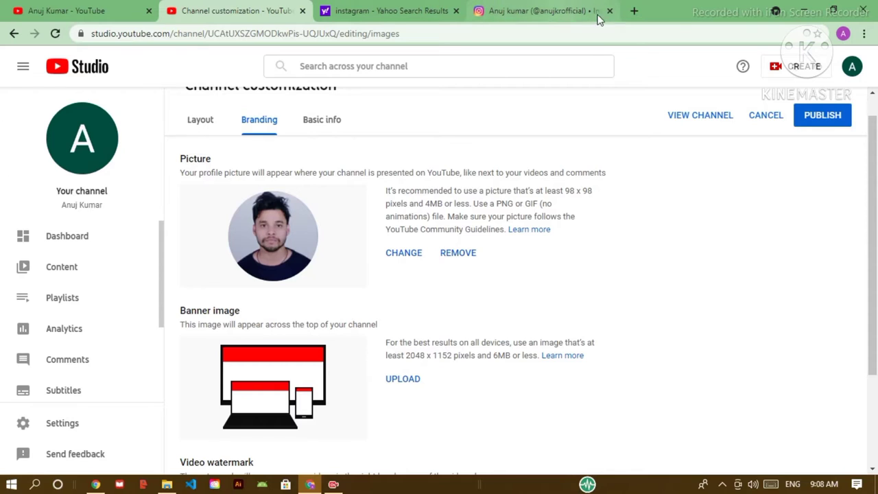
left_click(641, 10)
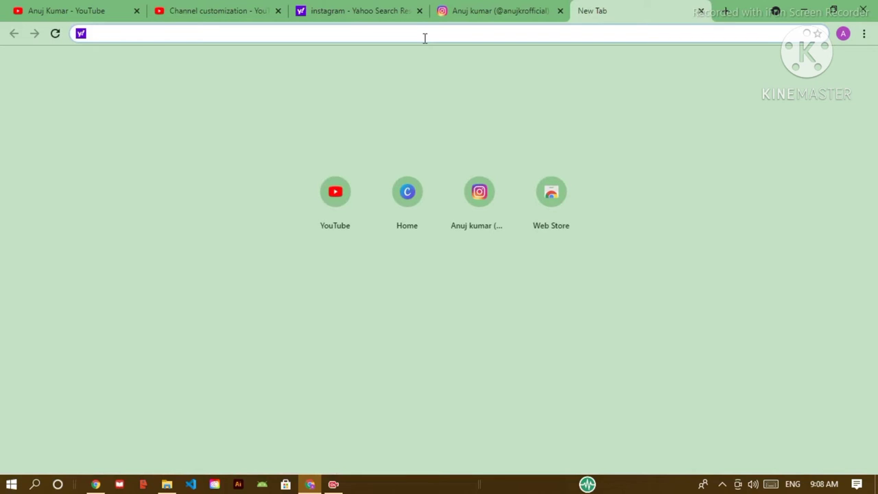
type("canvs")
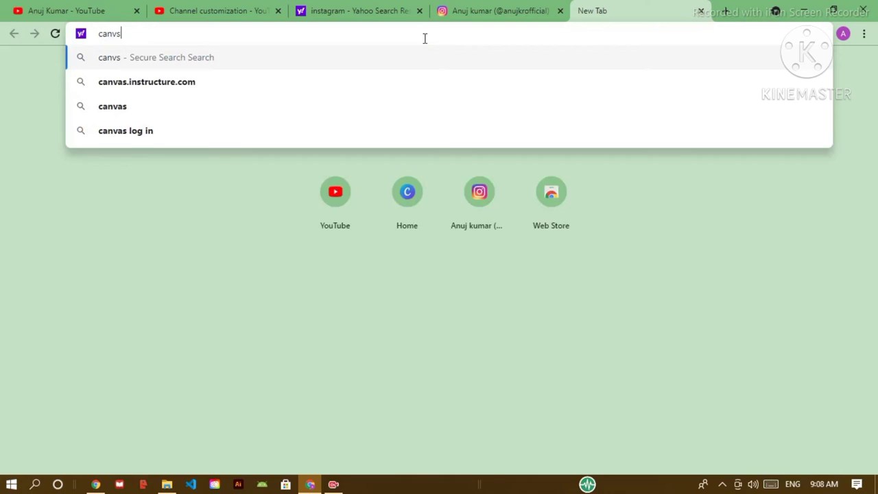
key("BackSpace")
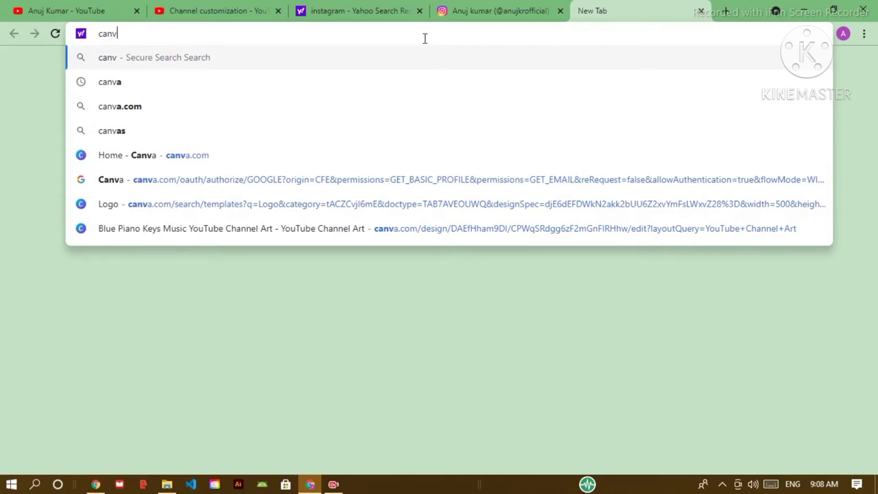
type("a")
key("Return")
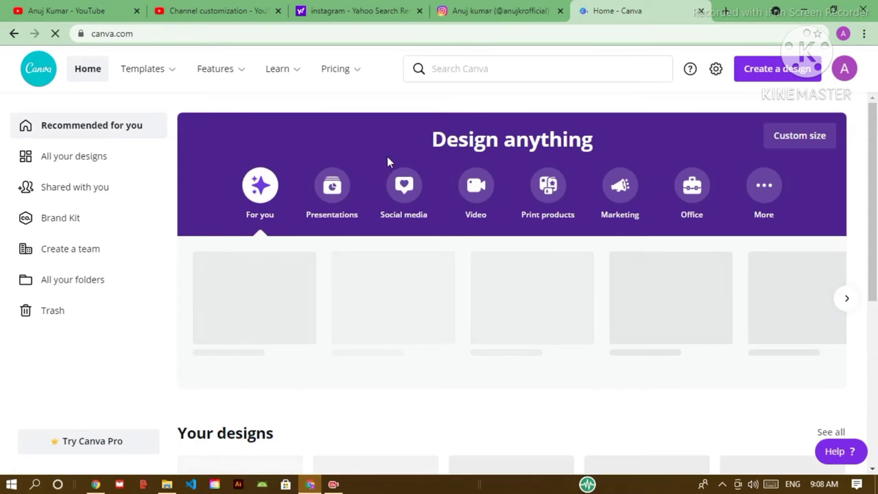
Step: Search Canva's templates for "youtube channel art" and open the White Simple Script Musician Guitar template for editing
left_click(500, 67)
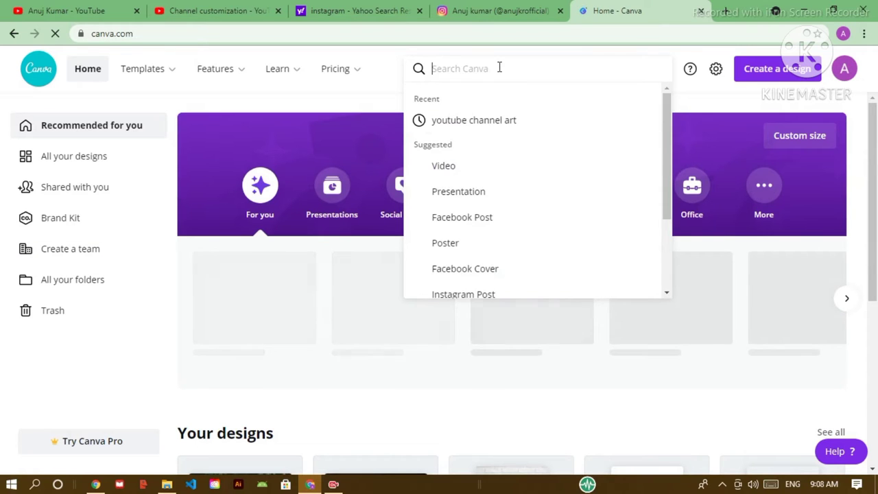
type("yo")
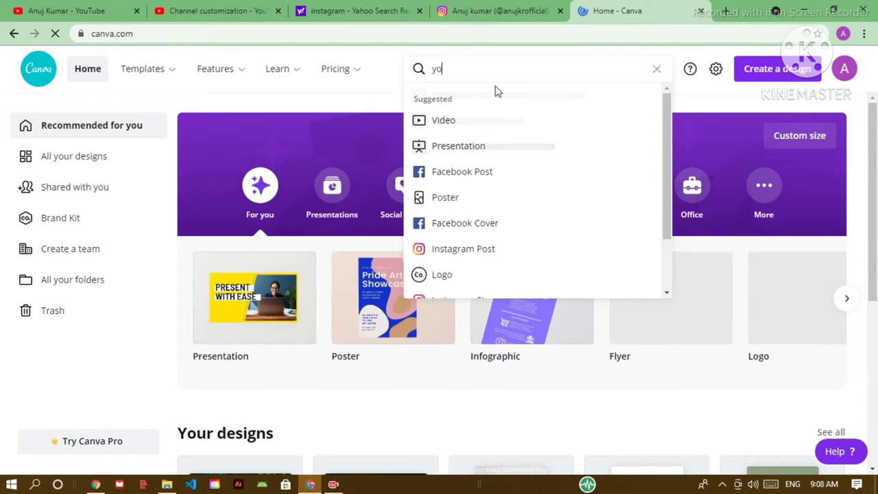
type("utube ")
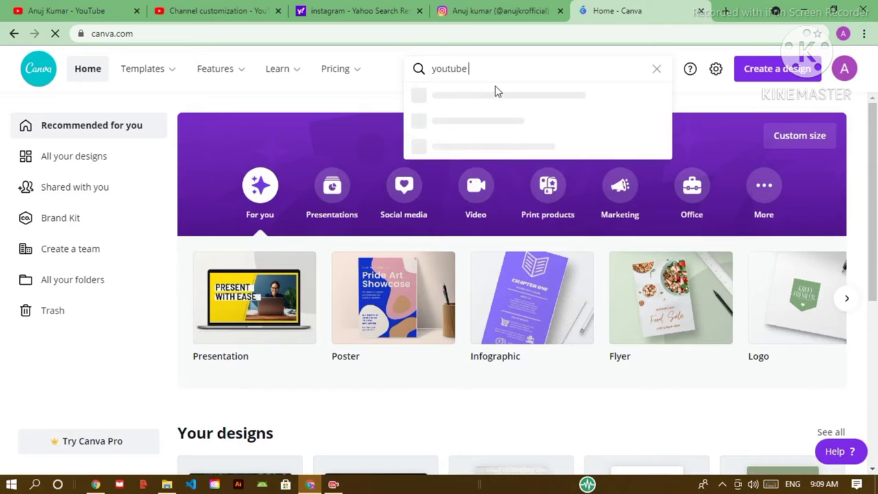
type("channel ar")
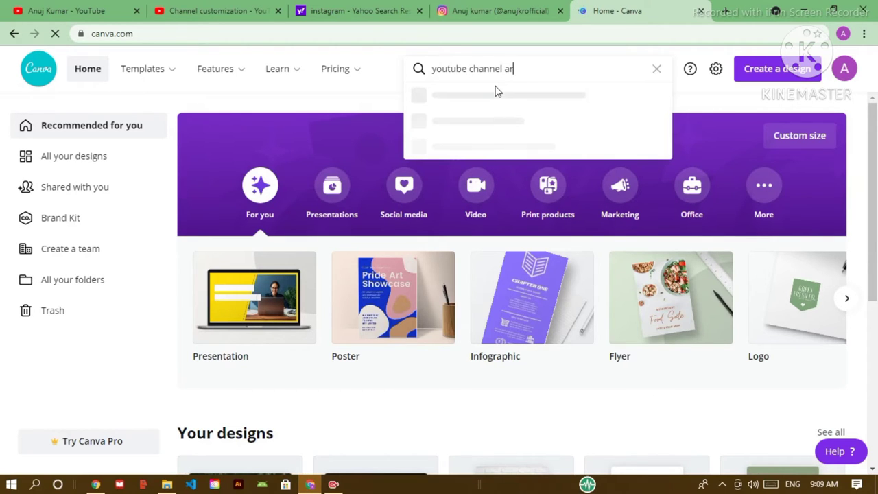
type("t")
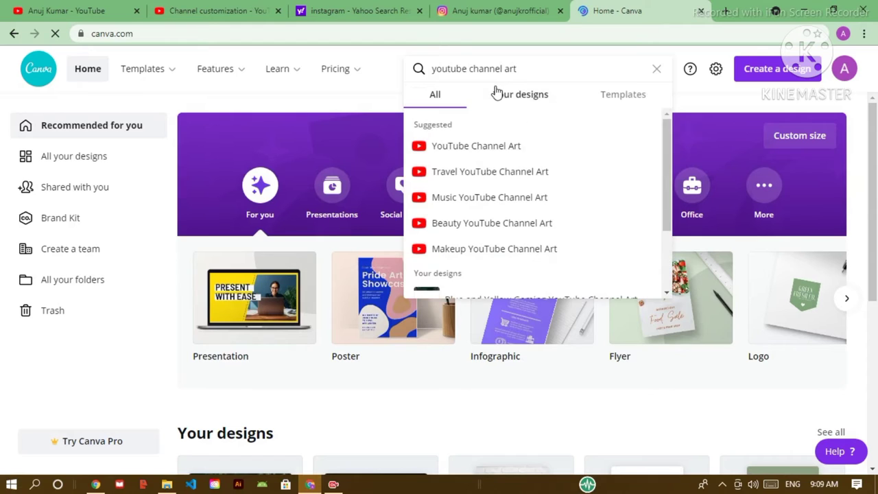
key("Escape")
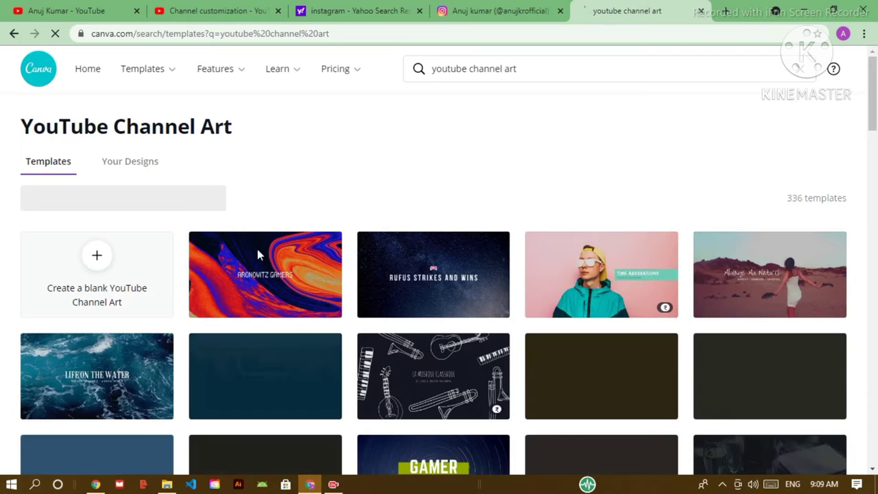
left_click_drag(873, 120, 877, 279)
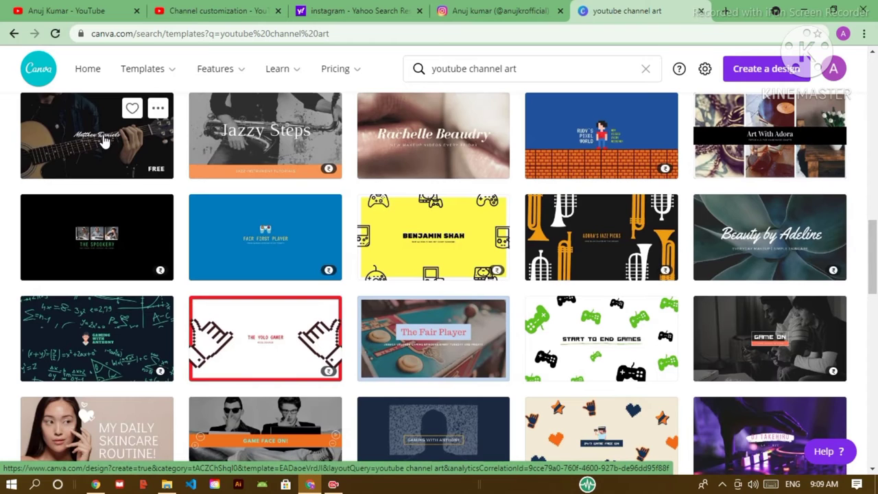
left_click(105, 140)
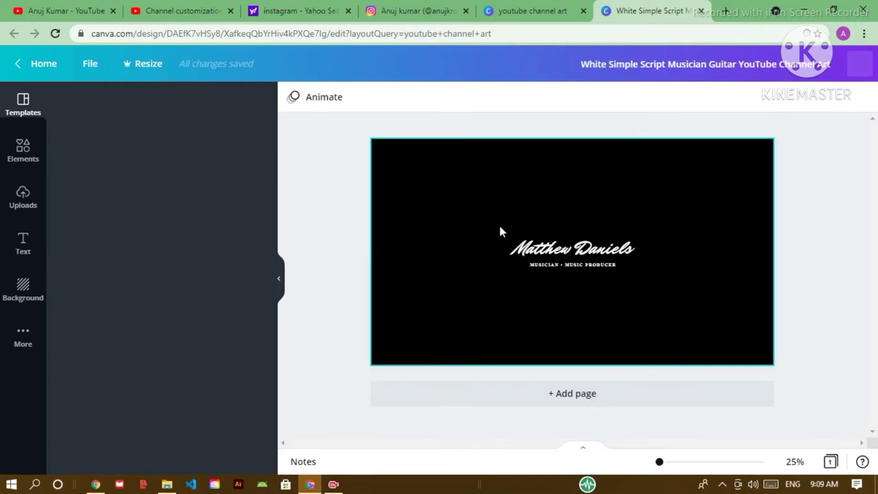
double_click(630, 266)
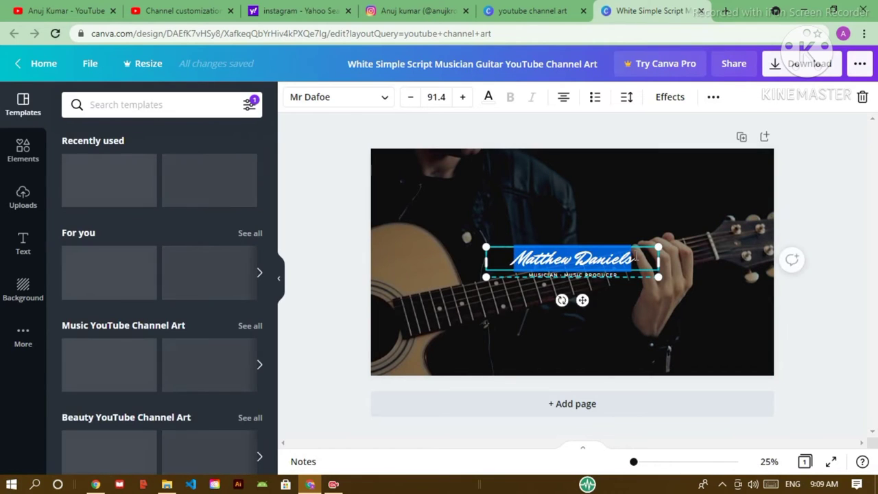
key("BackSpace")
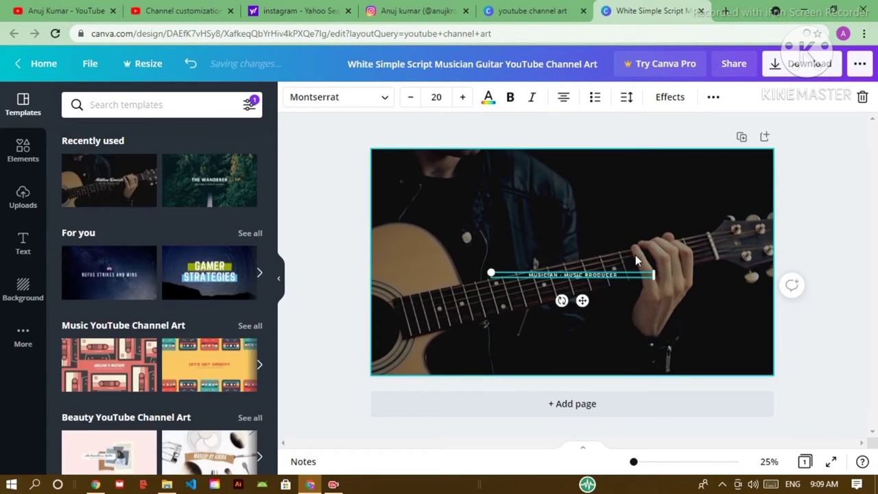
key("ctrl+z")
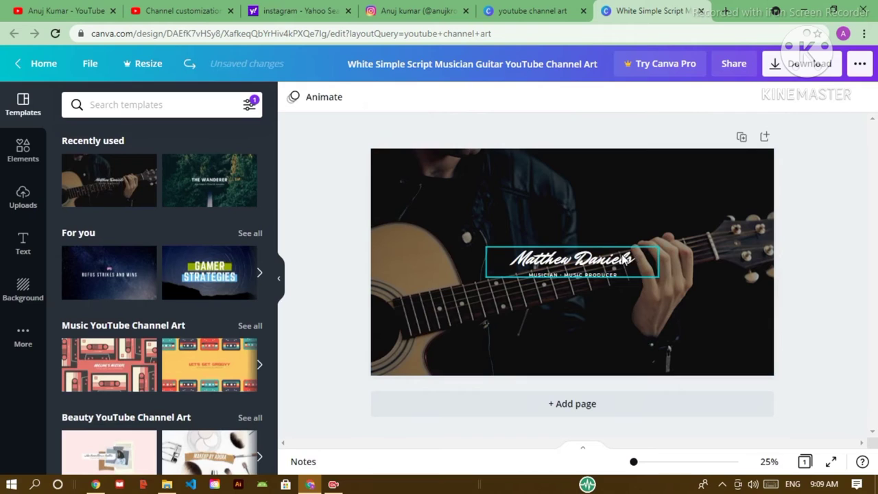
Step: Replace the script headline on the guitar banner with the channel owner's full name
left_click(623, 258)
double_click(634, 254)
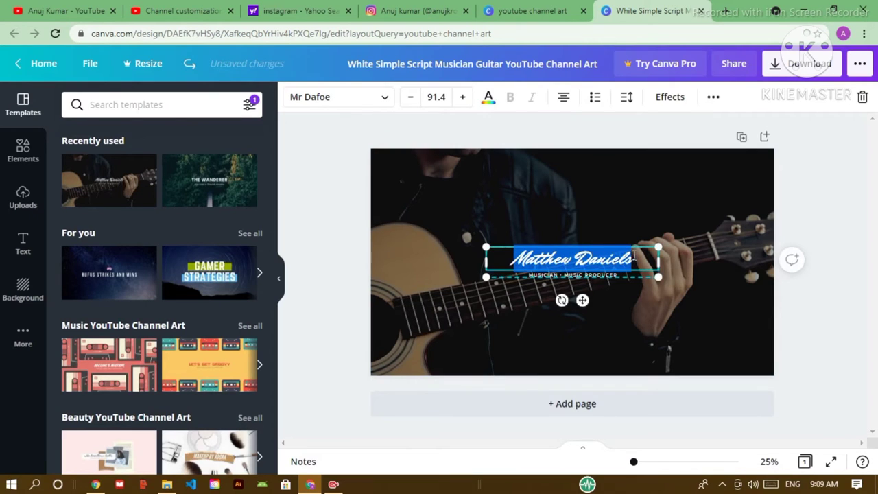
key("BackSpace")
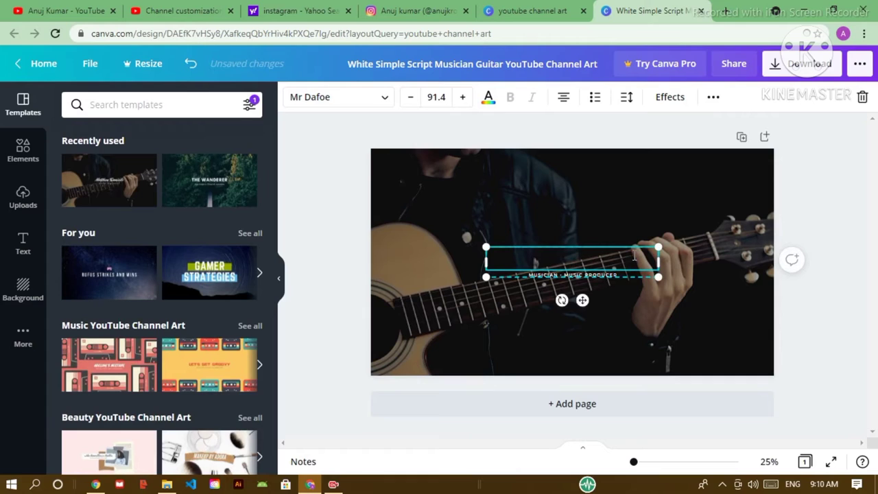
type("Anuj")
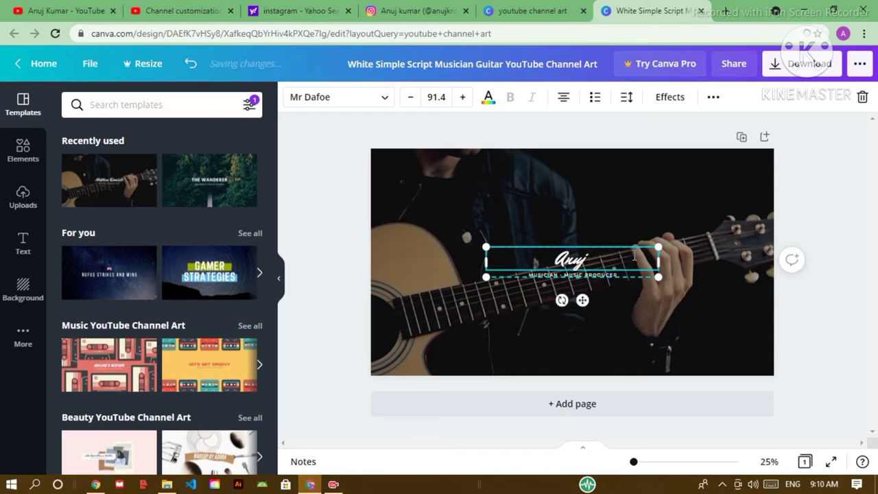
type(" kumar")
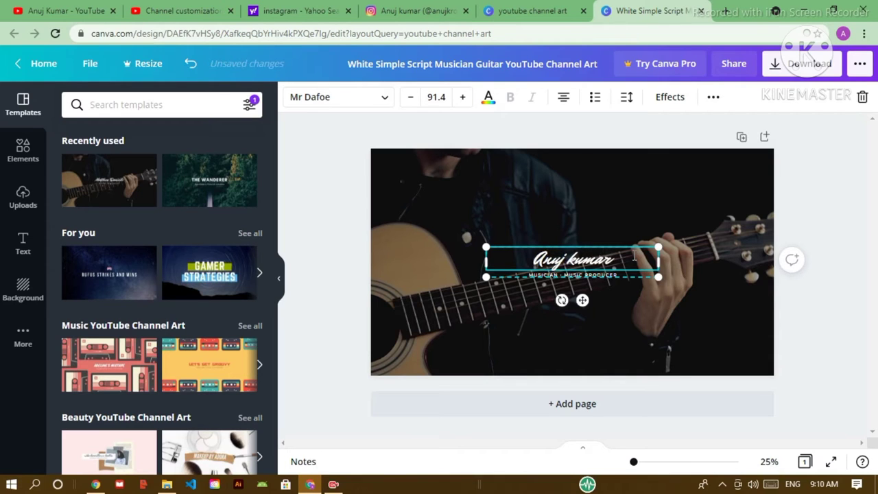
Step: Try the "Gamer Strategies" star-trail template on the banner design
left_click(206, 275)
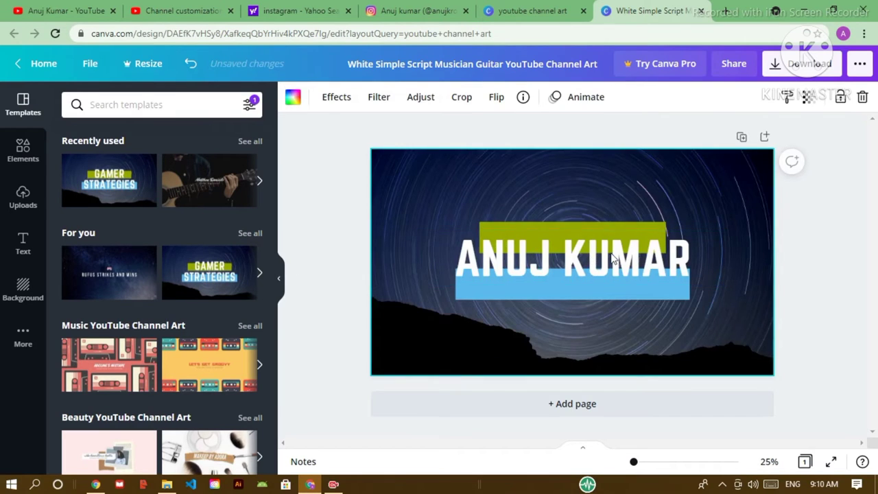
left_click(594, 233)
left_click(596, 190)
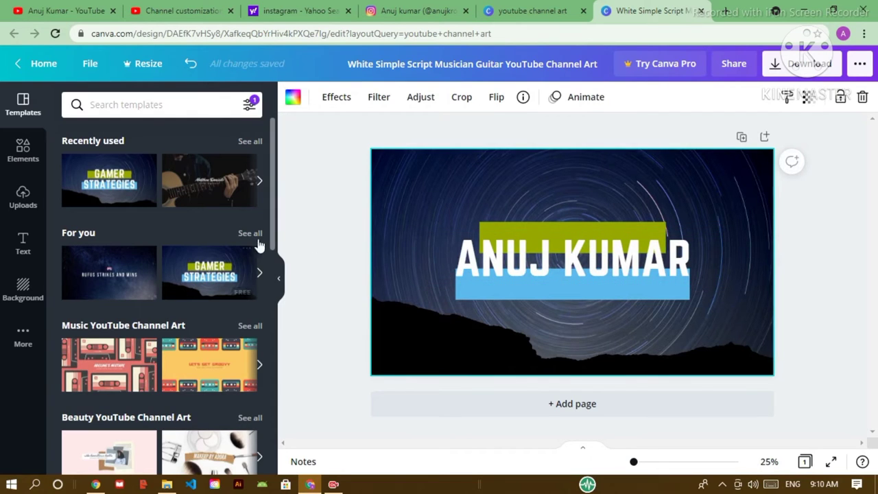
Step: Apply the starry-sky "Rufus Strikes and Wins" template to the banner and download the design as PNG and JPG images
left_click(118, 282)
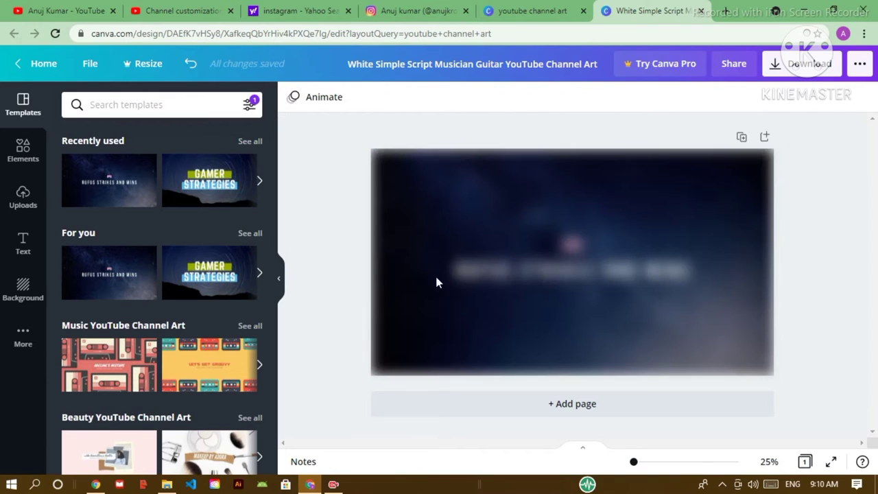
left_click(667, 295)
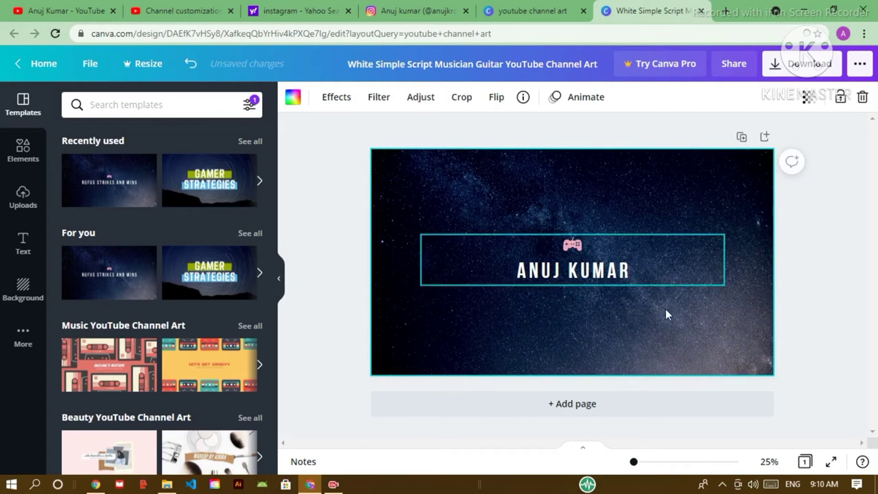
left_click(809, 69)
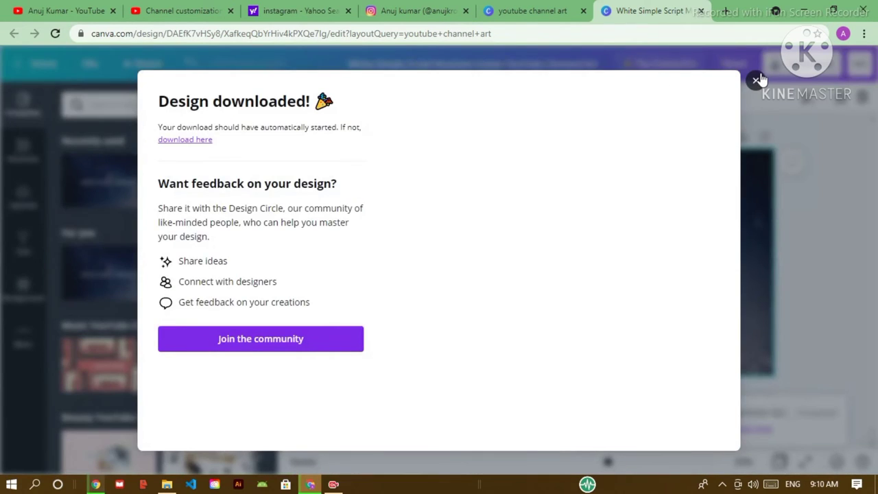
left_click(757, 80)
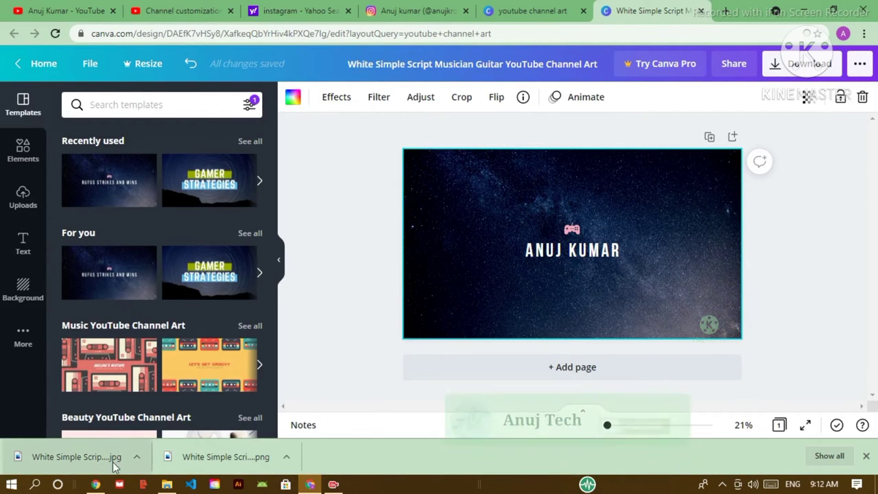
Step: Switch back to YouTube Studio and upload the downloaded White Simple Script Musician Guitar JPG as the banner image, keeping the suggested crop
left_click(164, 11)
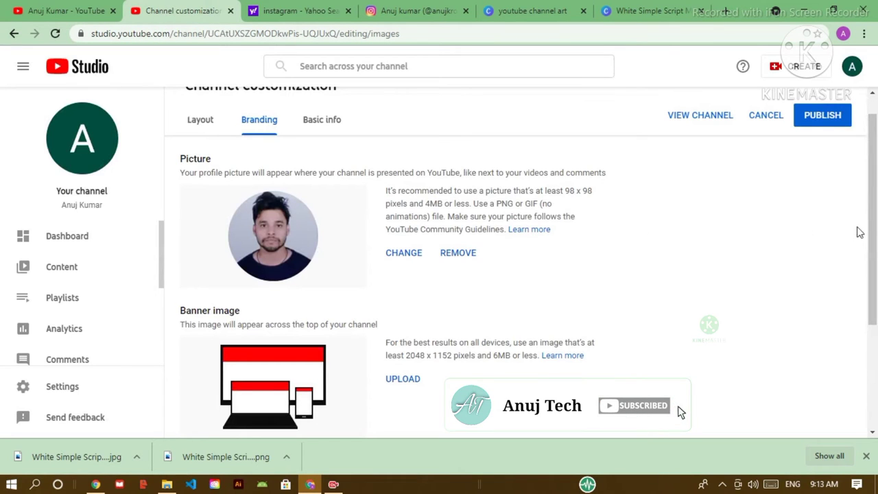
mouse_move(875, 227)
left_mouse_down()
mouse_move(876, 332)
mouse_move(876, 240)
left_mouse_up()
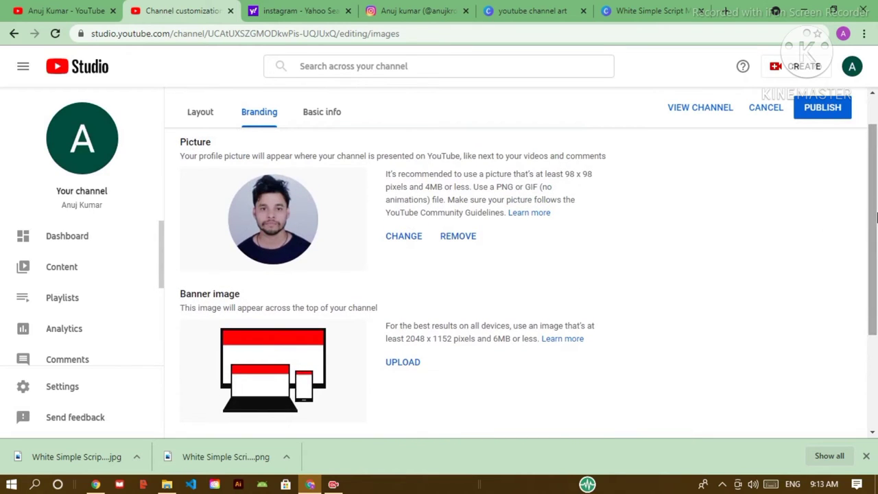
left_click_drag(875, 221, 875, 291)
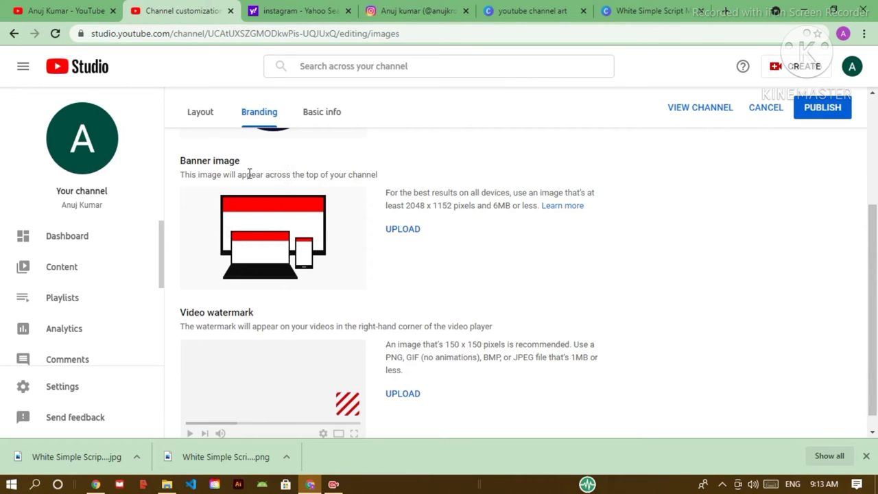
left_click(403, 230)
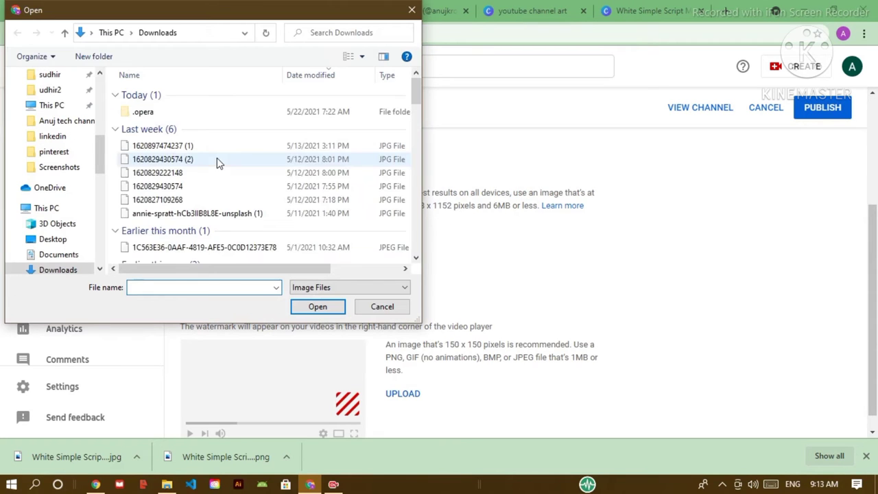
double_click(192, 112)
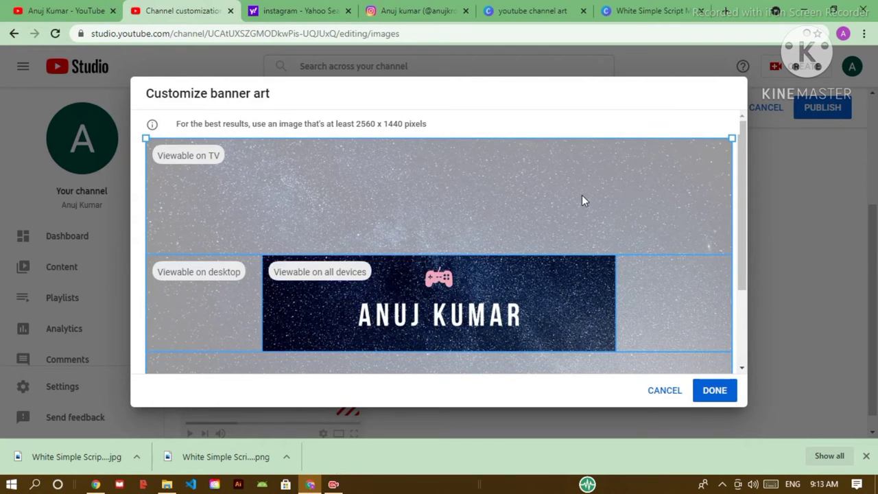
key("Escape")
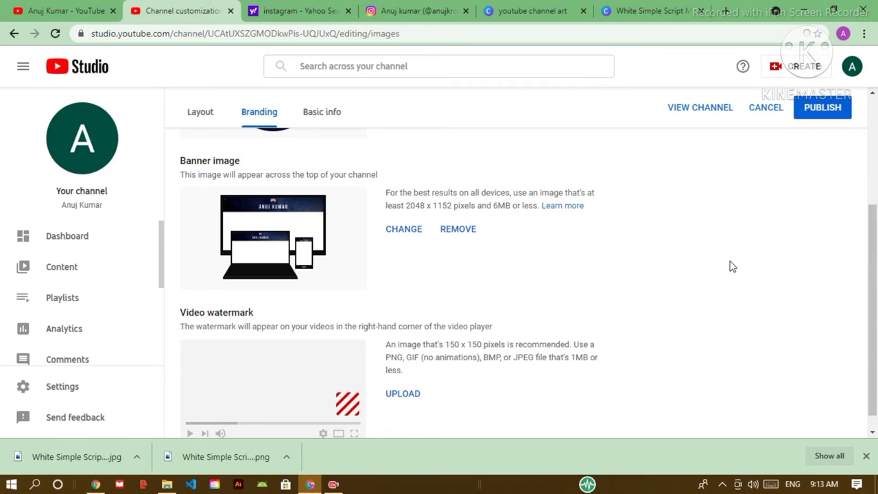
Step: Upload the red Subscribe button image as the video watermark and set its display time to Entire video
left_click_drag(873, 274, 875, 322)
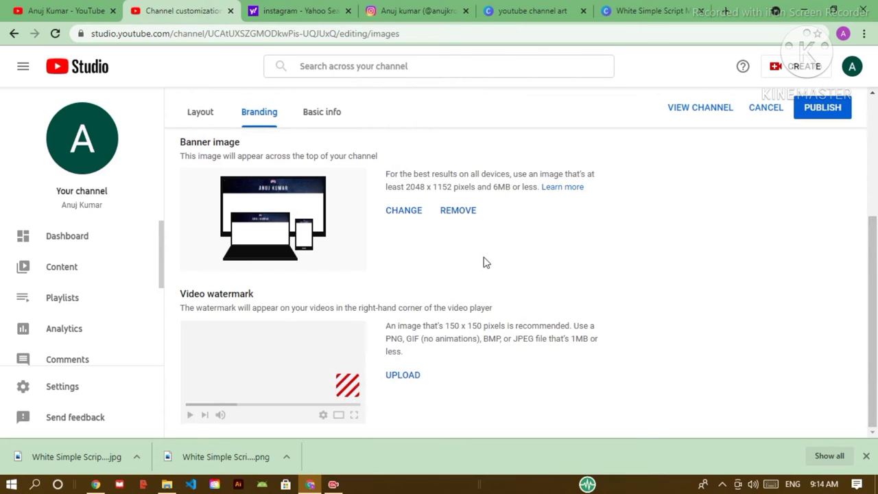
left_click(404, 380)
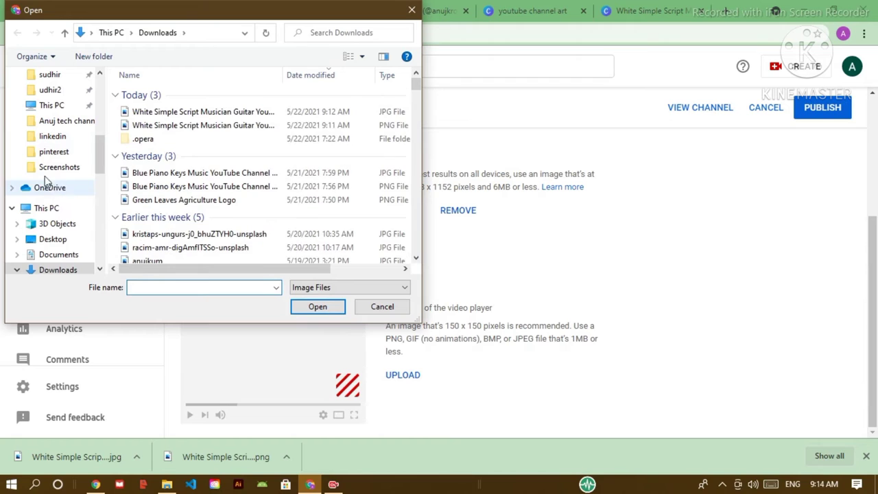
left_click(29, 122)
scroll(292, 190, "down", 3)
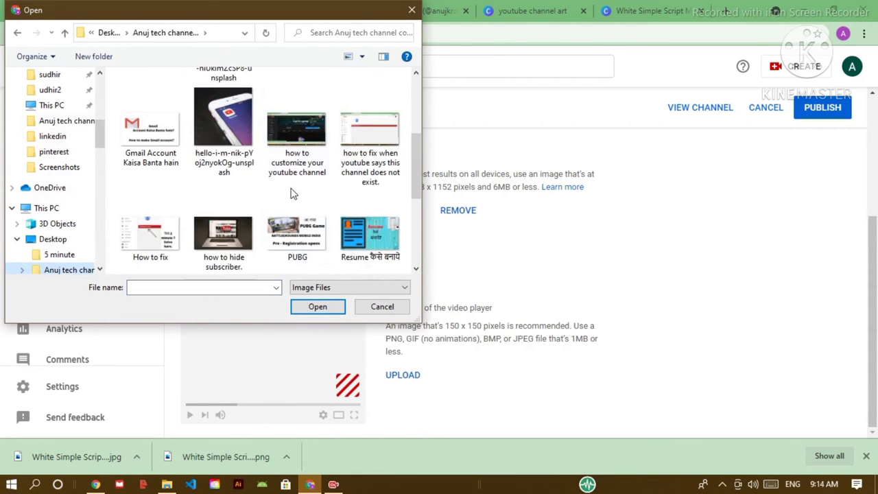
scroll(303, 137, "up", 3)
double_click(292, 118)
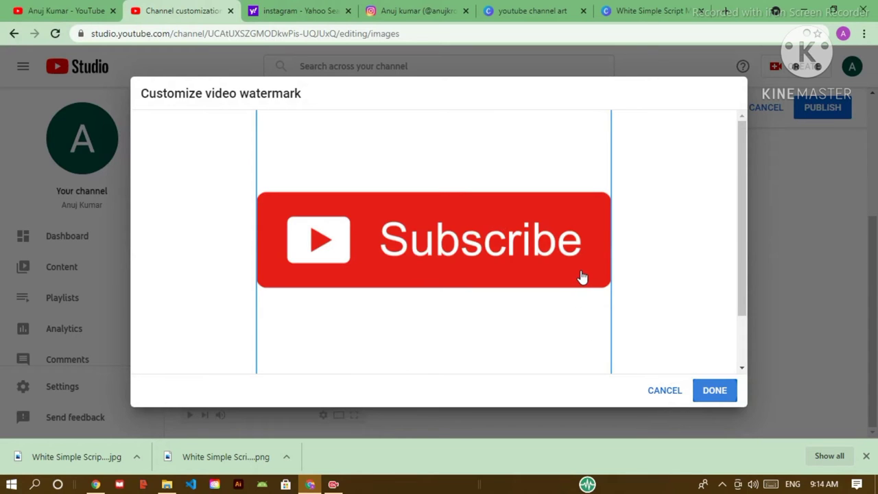
left_click(716, 394)
left_click(714, 399)
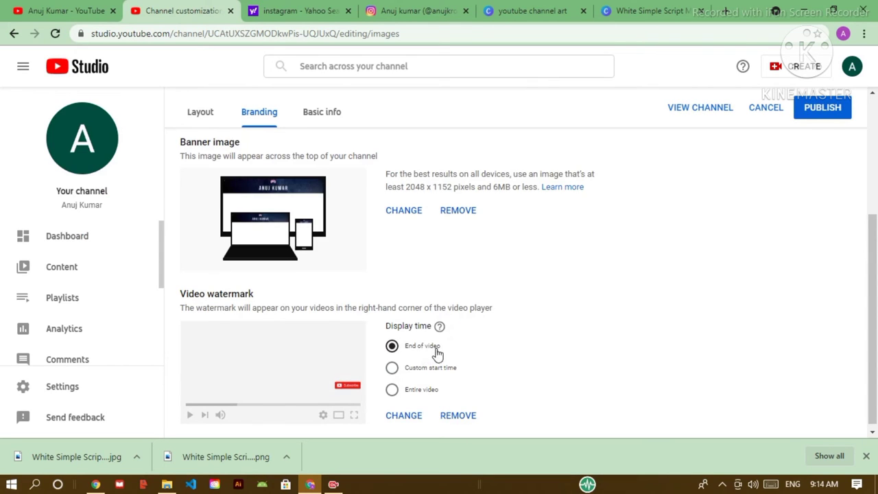
left_click(392, 391)
scroll(787, 304, "down", 1)
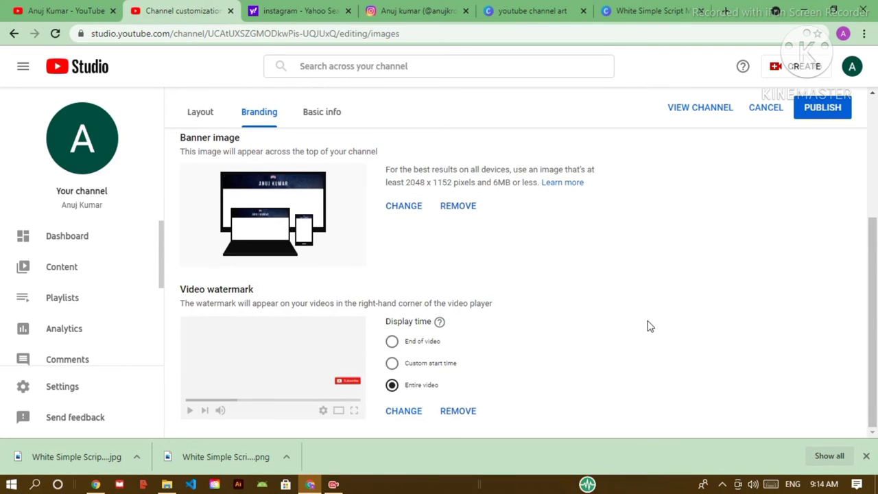
Step: Open the channel layout settings and inspect the video choosers for the channel trailer and the featured video
scroll(624, 310, "up", 3)
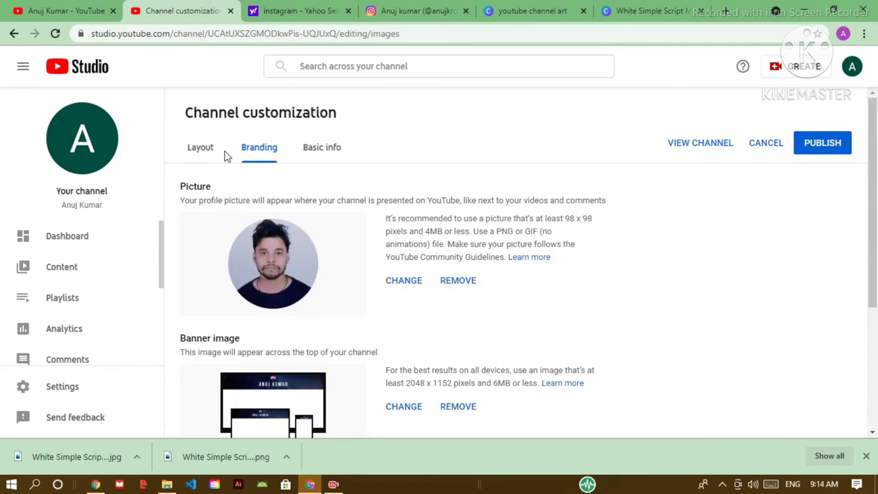
left_click(201, 148)
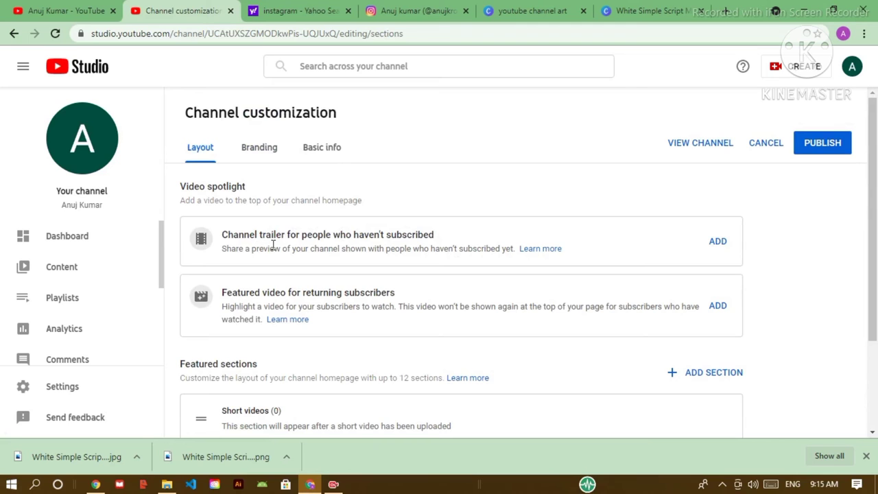
left_click(720, 246)
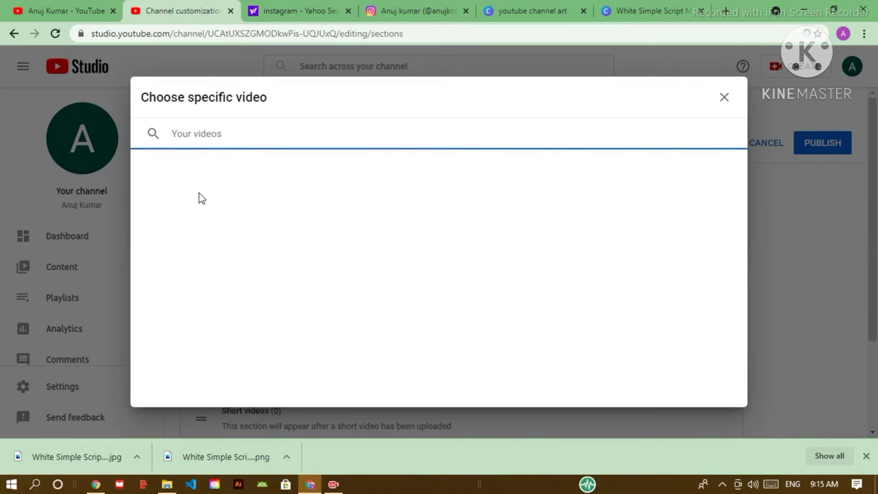
left_click(724, 97)
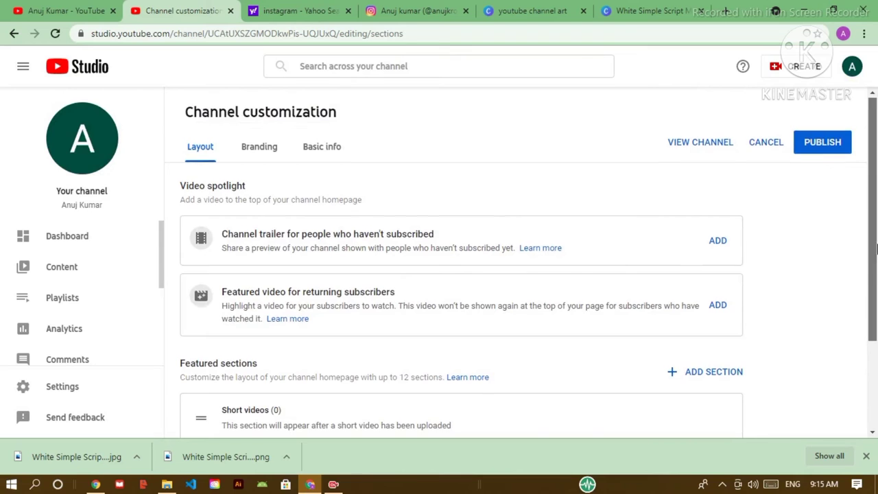
scroll(614, 216, "down", 1)
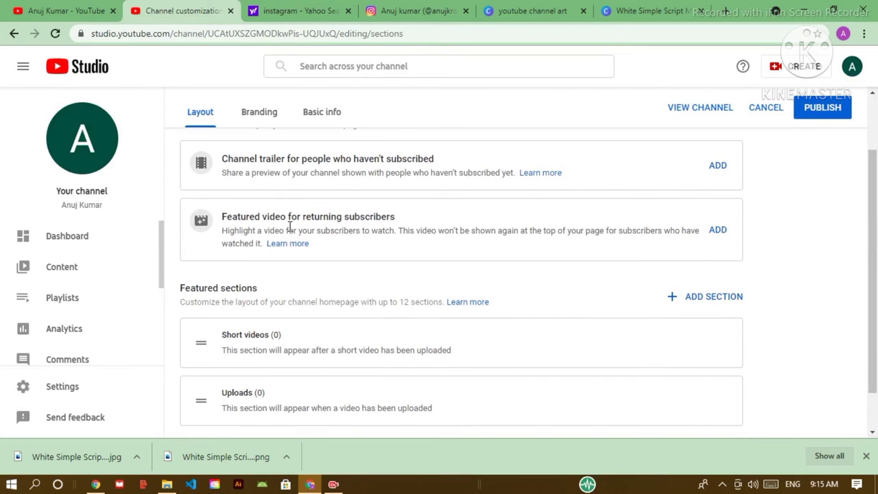
left_click(719, 232)
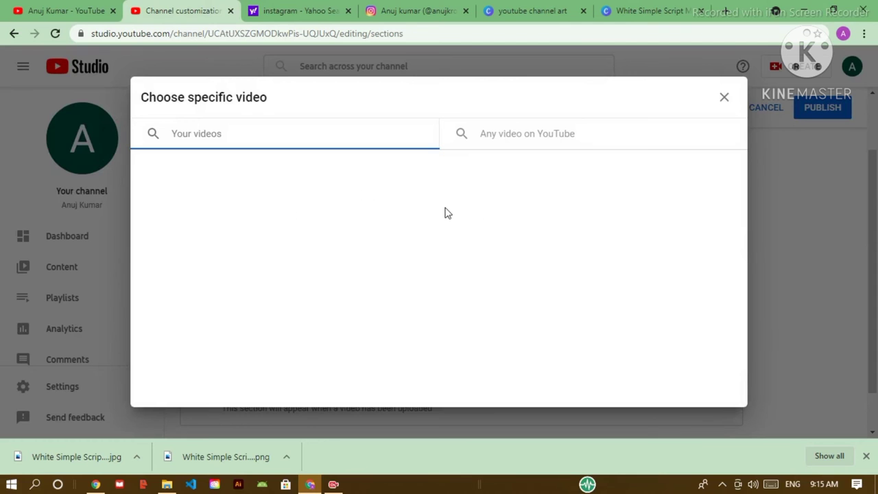
left_click(724, 97)
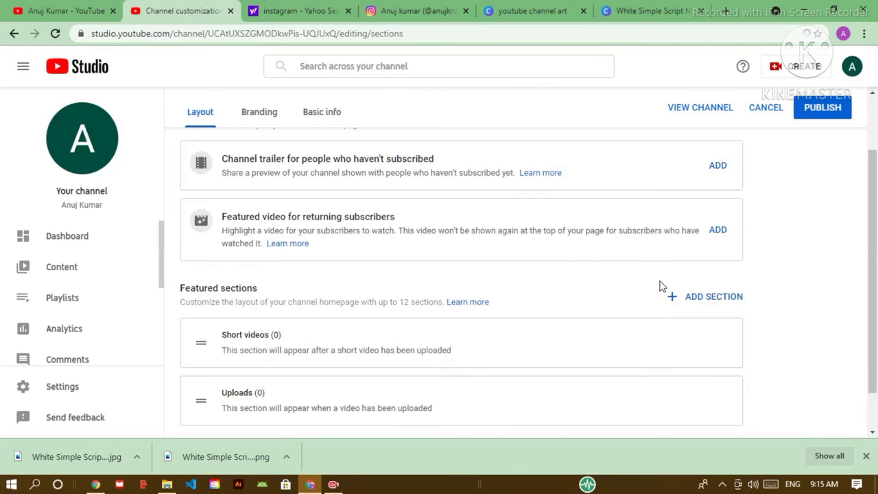
left_click(714, 306)
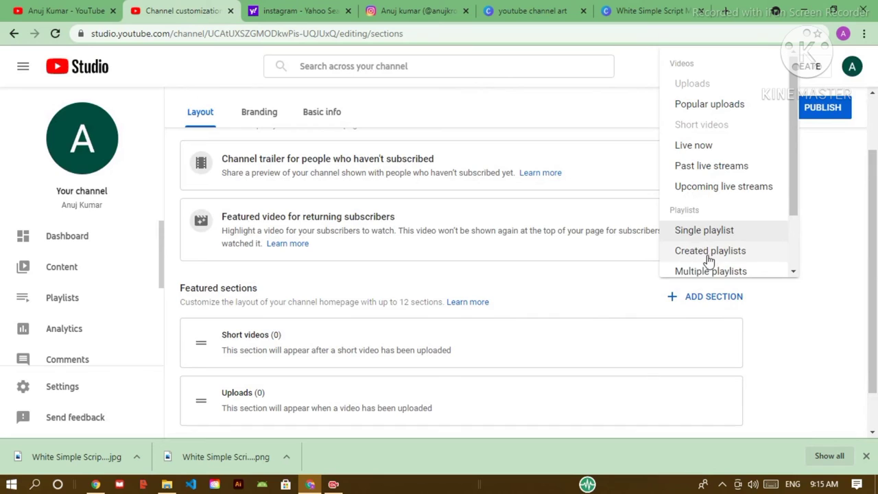
left_click(704, 240)
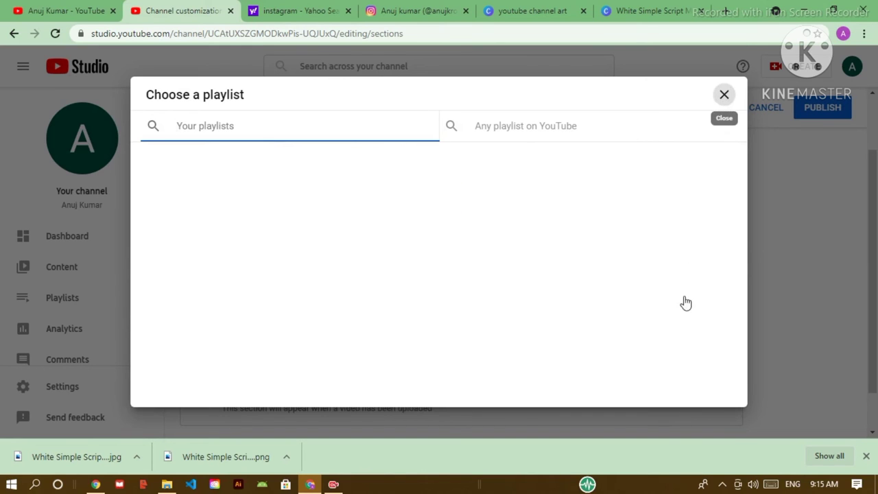
key("Escape")
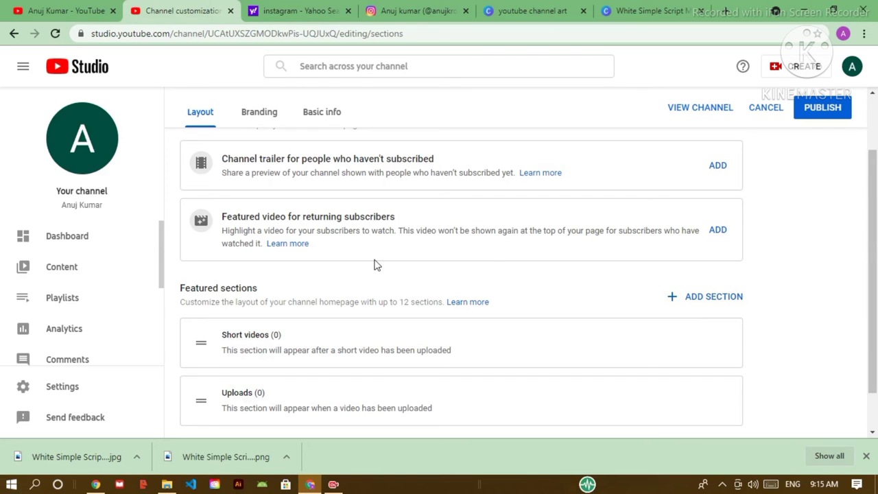
Step: Add a Popular uploads section and arrange the featured sections as Popular uploads, Uploads, Short videos
left_click(672, 299)
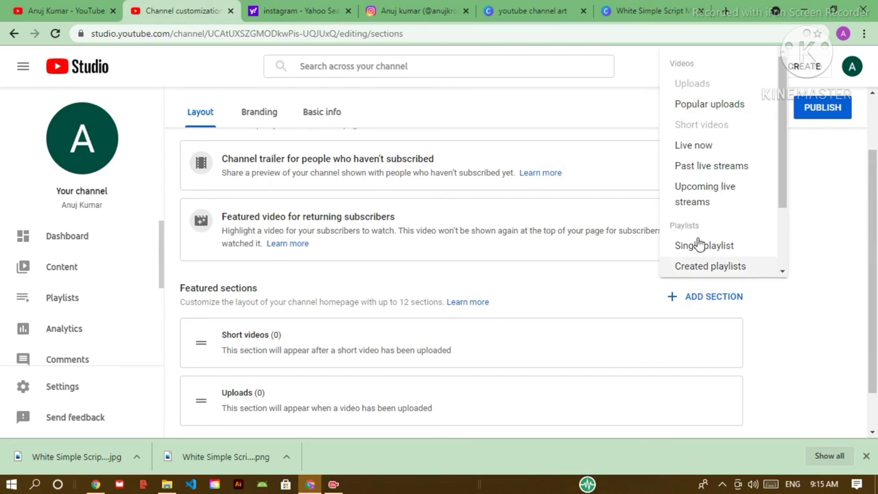
left_click(711, 104)
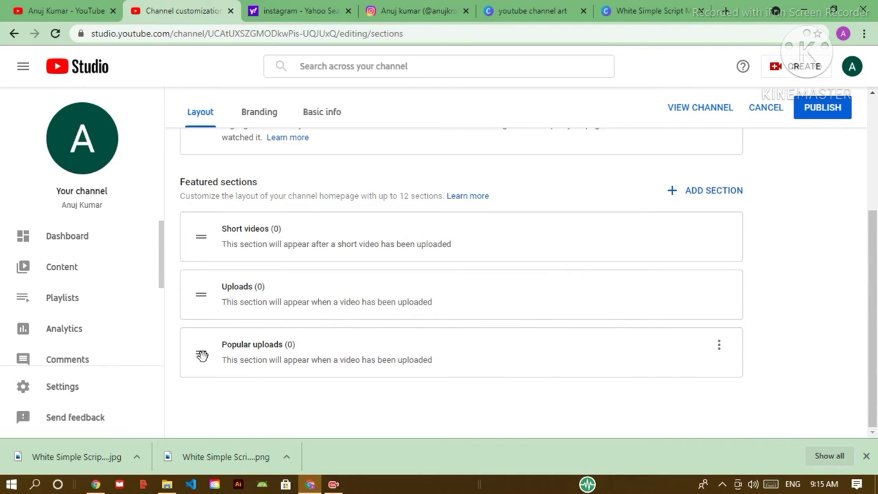
left_click_drag(202, 356, 202, 225)
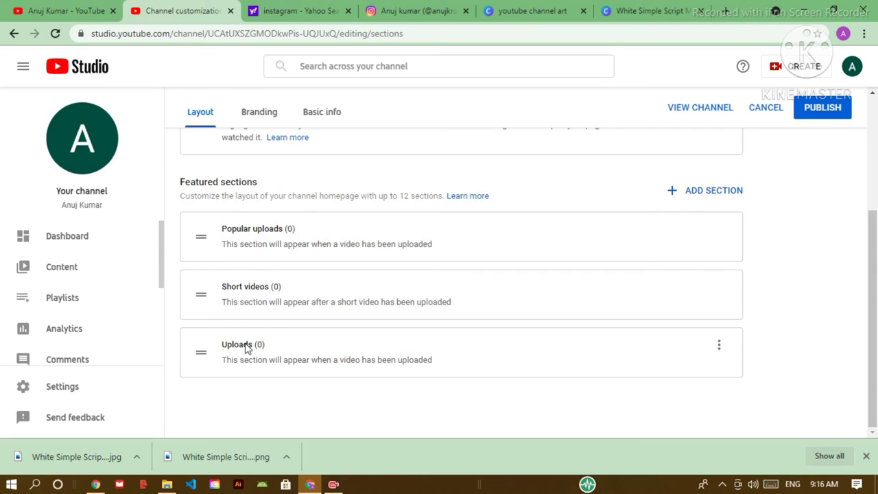
left_click_drag(203, 354, 210, 295)
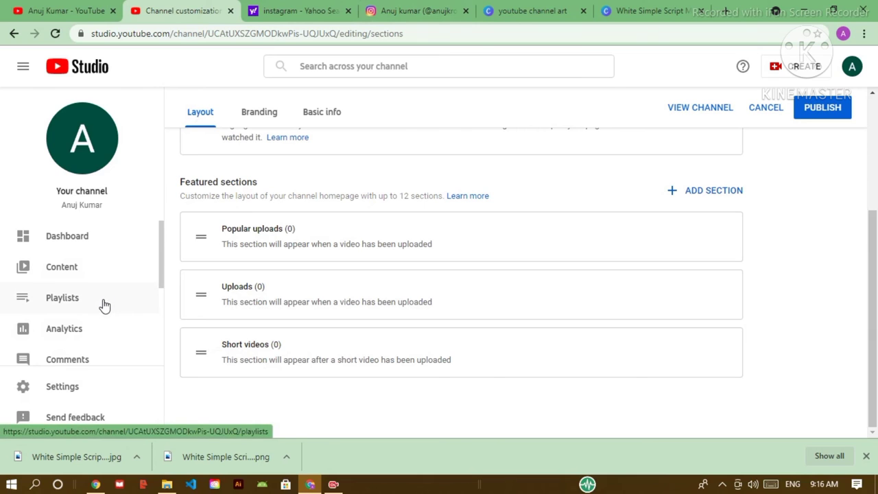
Step: Review the layout page and recheck which video sources the trailer and returning-subscriber spotlights offer
scroll(103, 306, "down", 3)
scroll(113, 295, "up", 3)
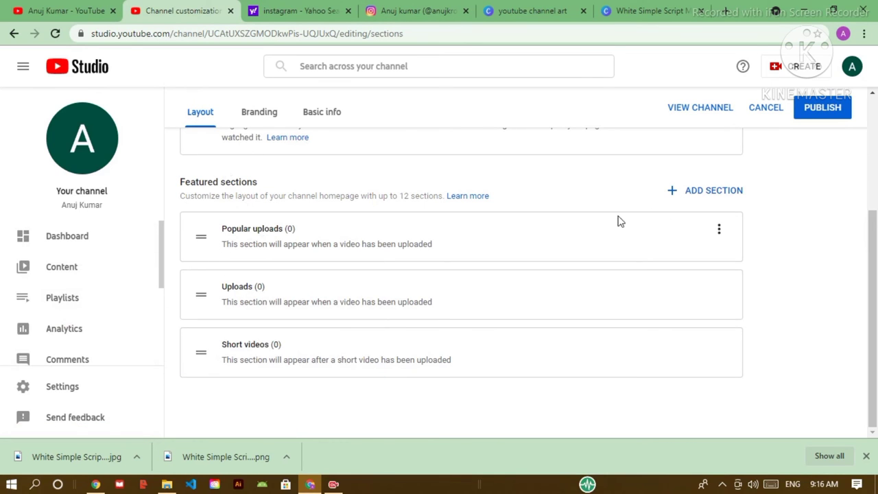
scroll(440, 207, "up", 1)
scroll(440, 208, "up", 3)
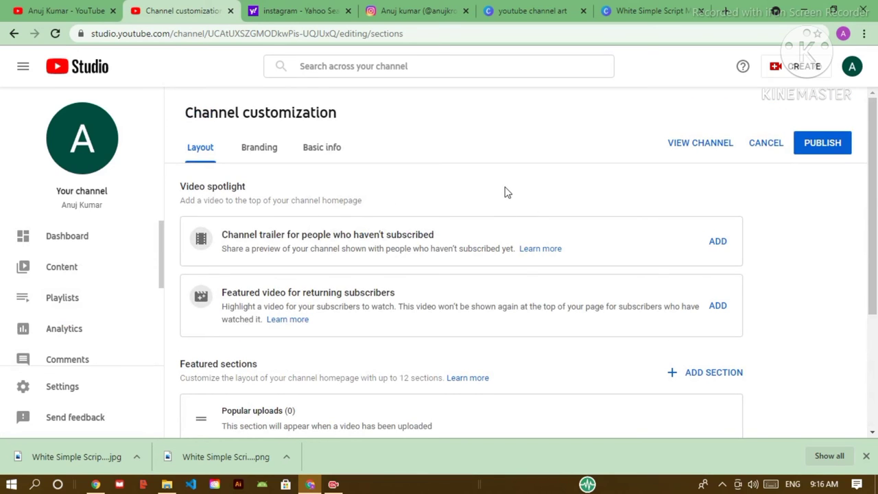
left_click(718, 241)
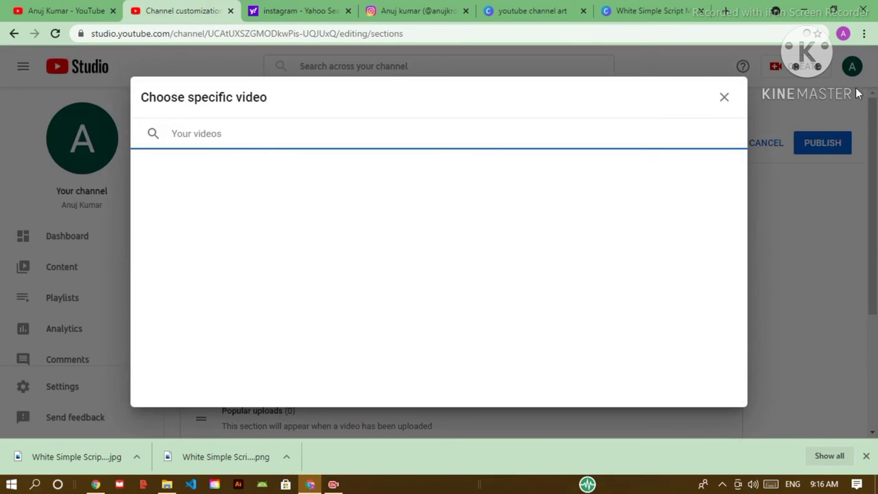
left_click(725, 96)
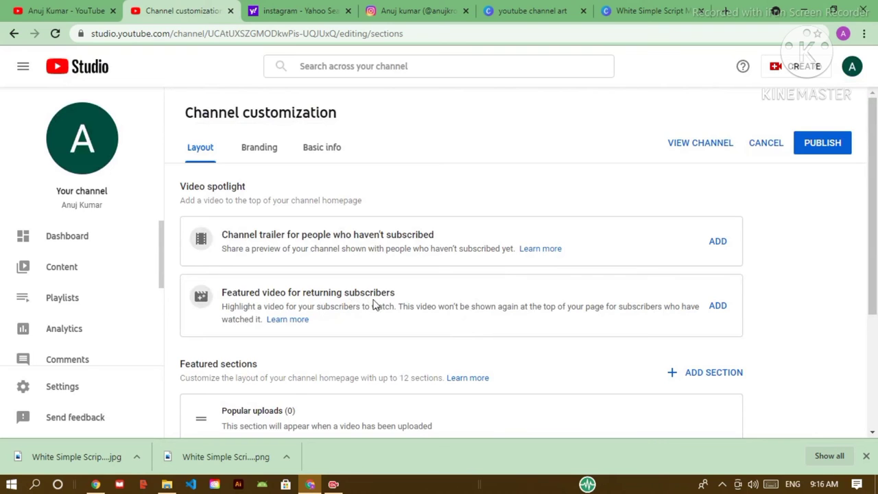
left_click(718, 308)
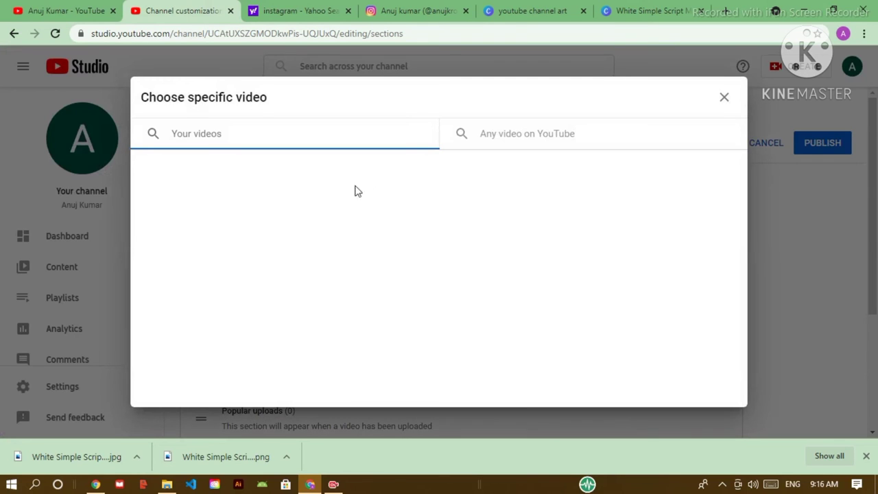
left_click(725, 97)
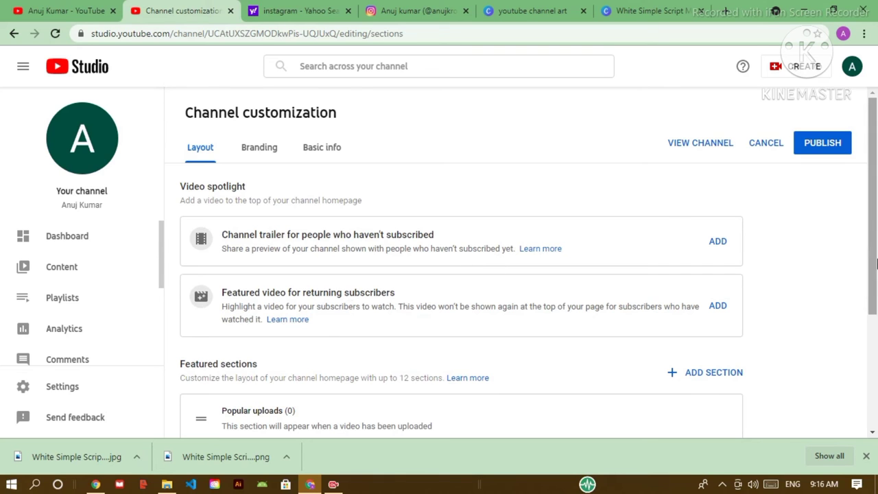
Step: Compare the layout settings with the Technical Guruji channel homepage on YouTube and close that example page
left_click_drag(876, 266, 876, 359)
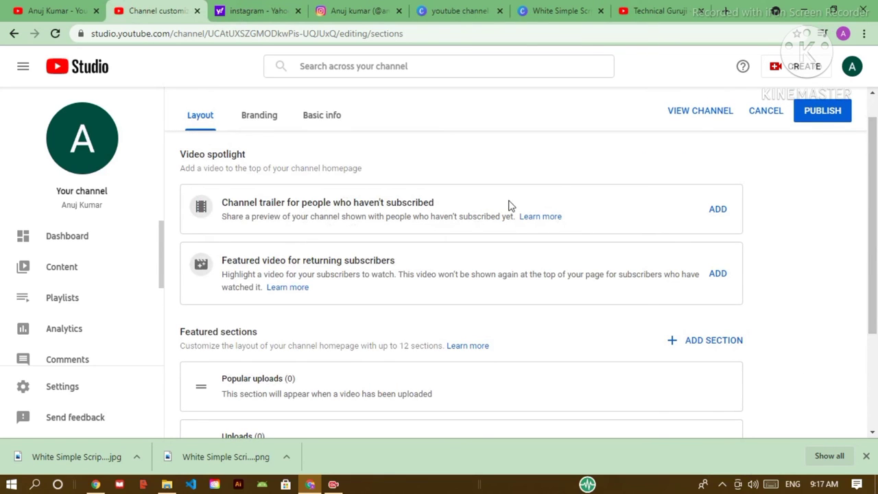
left_click(637, 20)
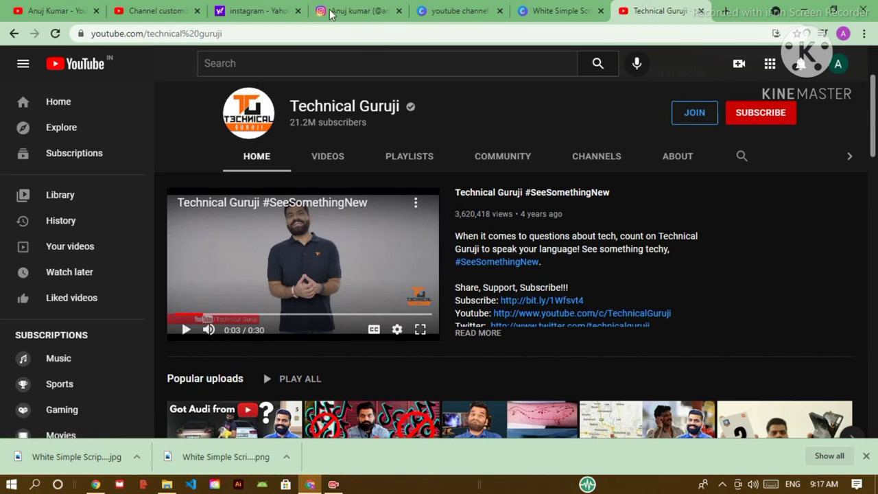
left_click(153, 11)
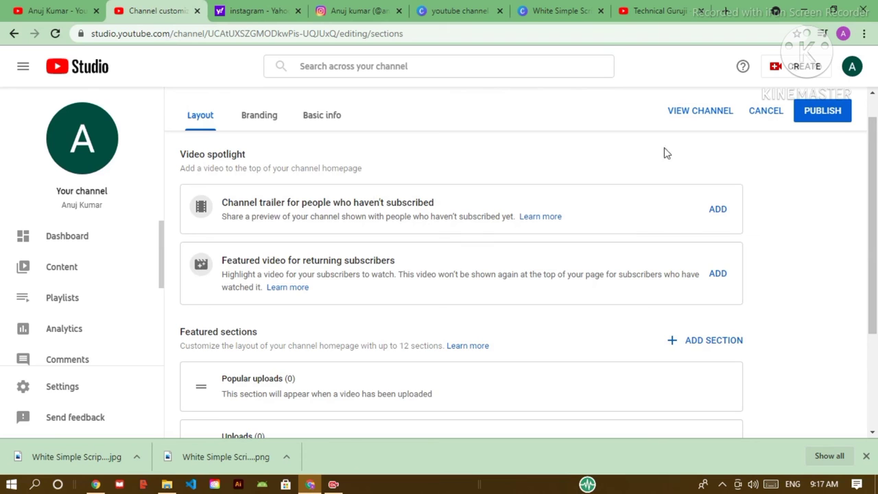
left_click(655, 11)
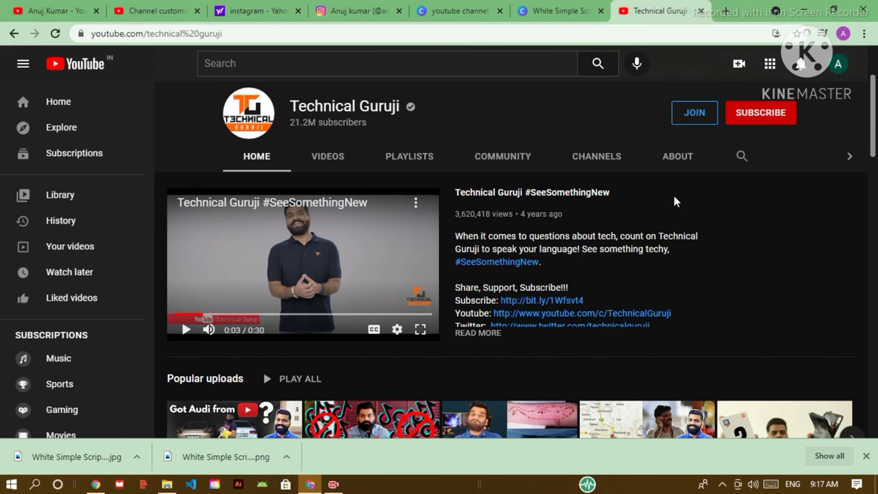
mouse_move(872, 148)
left_mouse_down()
mouse_move(875, 199)
mouse_move(866, 135)
left_mouse_up()
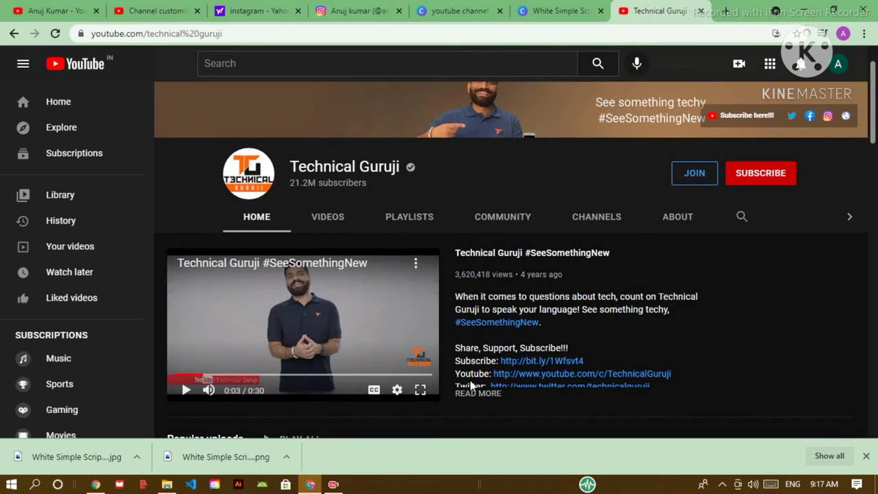
left_click(160, 11)
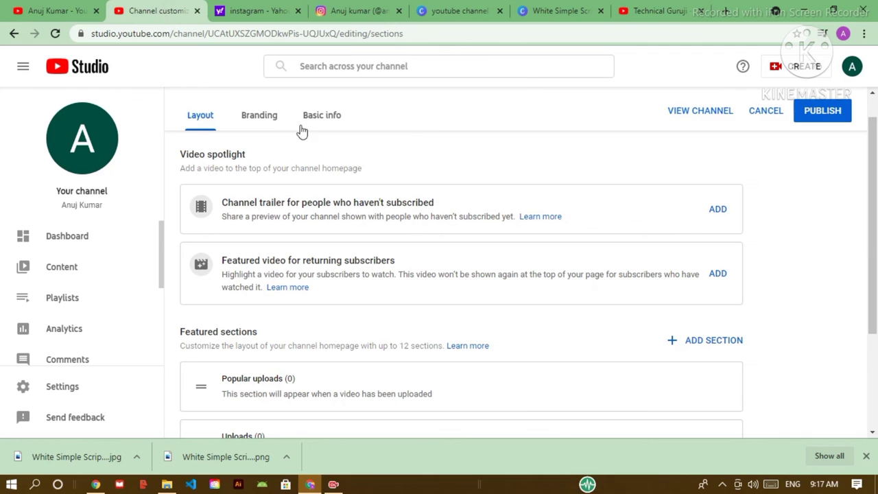
left_click(700, 11)
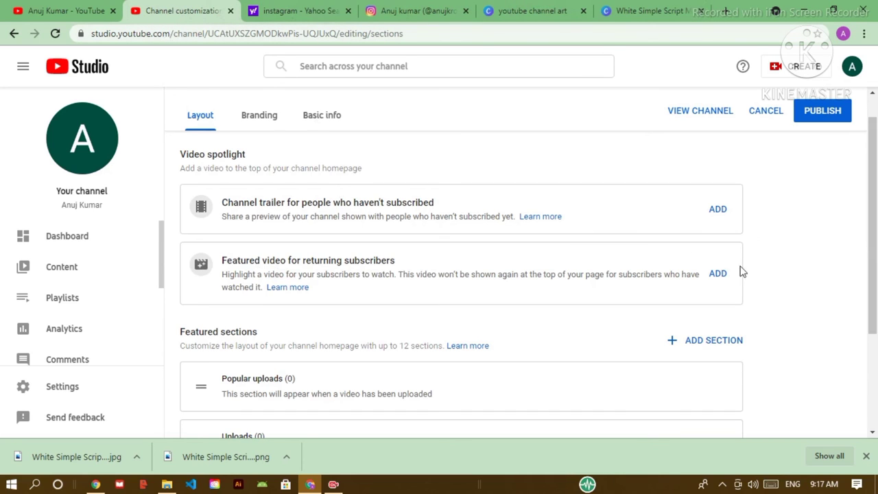
Step: Publish the channel customization changes
scroll(864, 247, "down", 1)
scroll(862, 227, "up", 2)
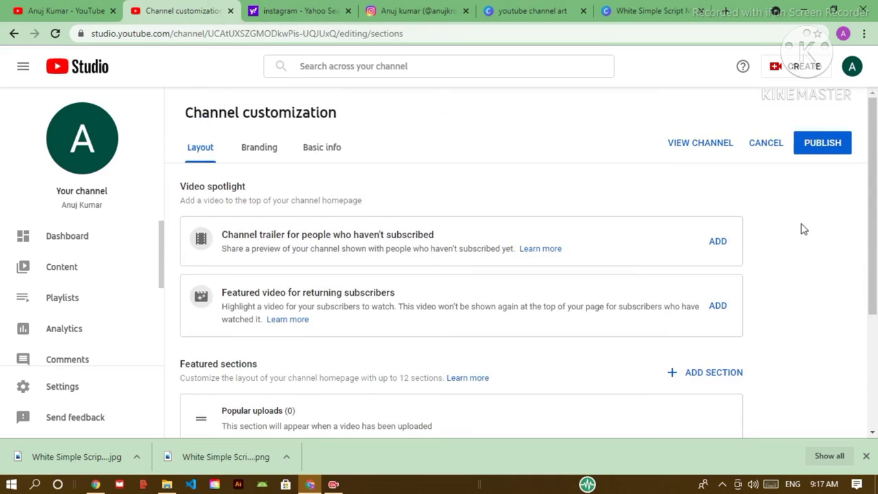
left_click(817, 151)
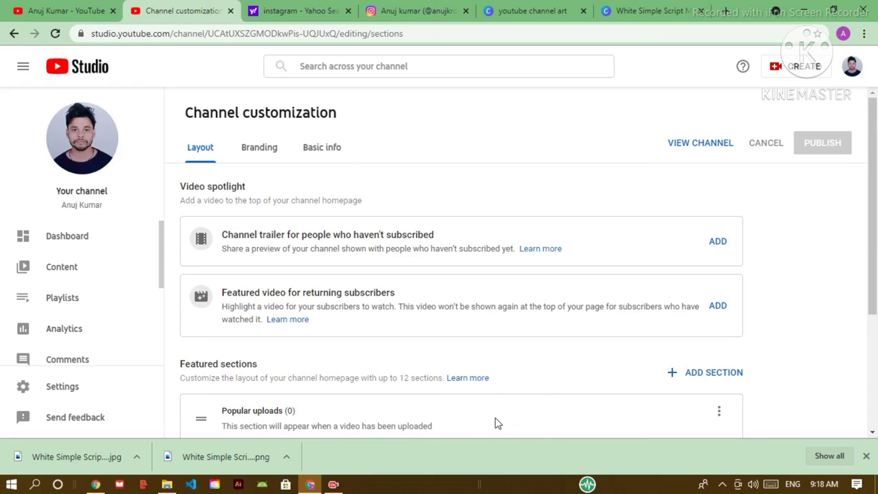
Step: View the published channel homepage and test the Instagram link on its banner
left_click(690, 148)
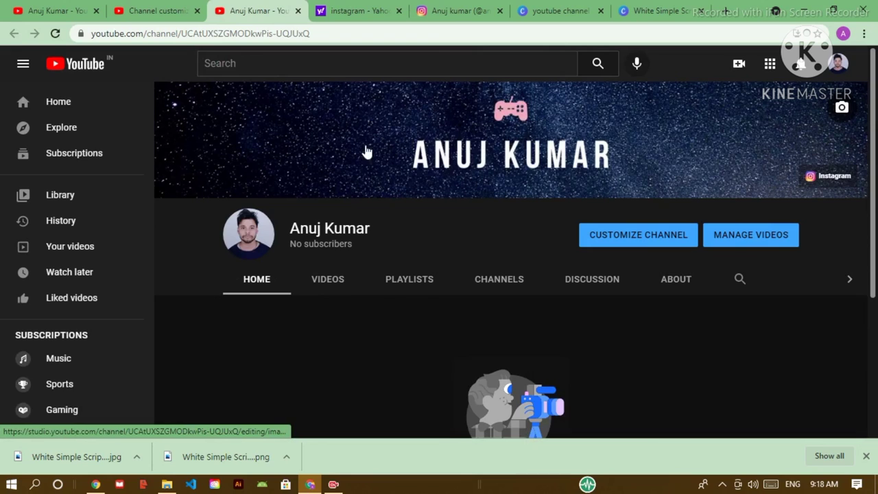
left_click(828, 183)
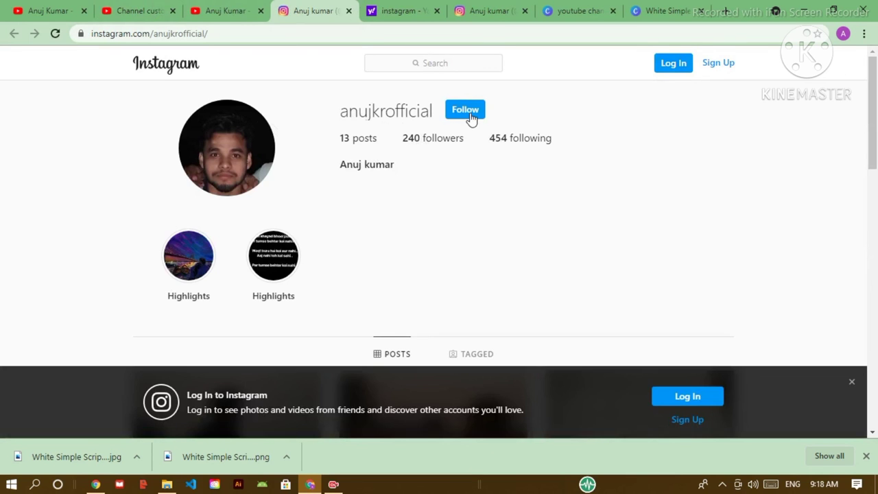
Step: Recheck the spotlight and featured sections in the channel's layout settings, and look over the published channel homepage again
left_click(138, 11)
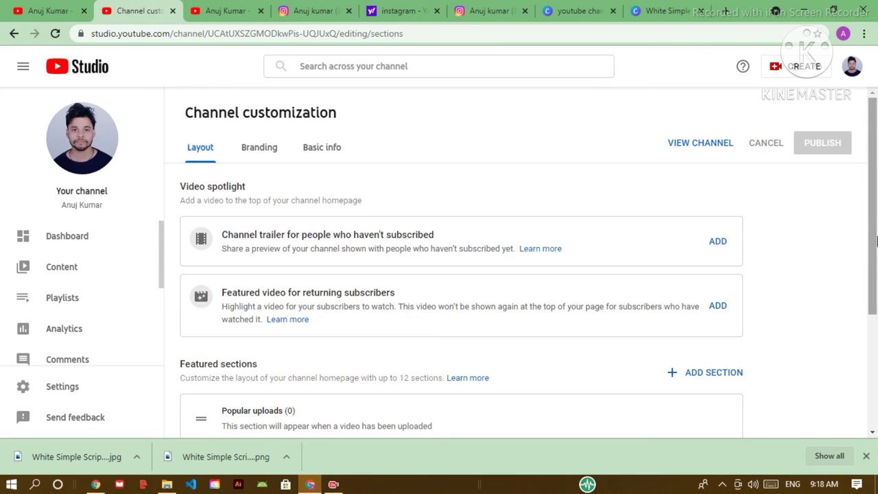
left_click_drag(873, 247, 875, 348)
scroll(876, 348, "up", 3)
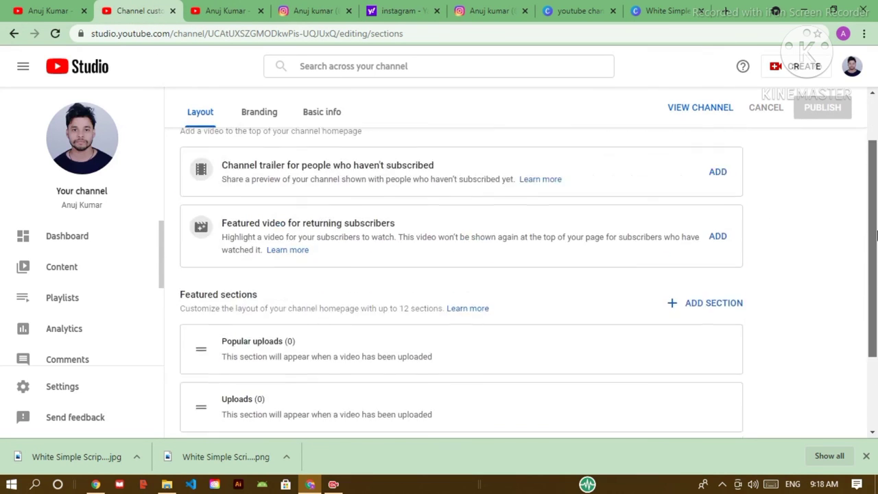
left_click(226, 11)
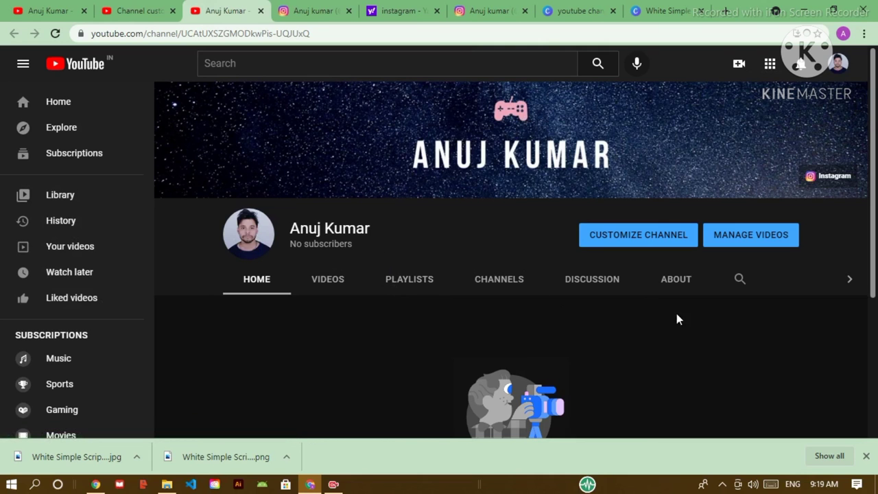
scroll(874, 247, "down", 2)
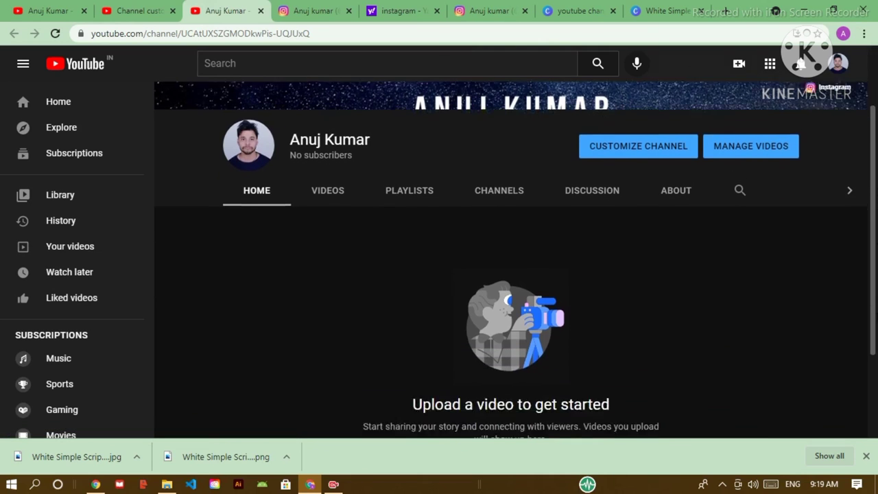